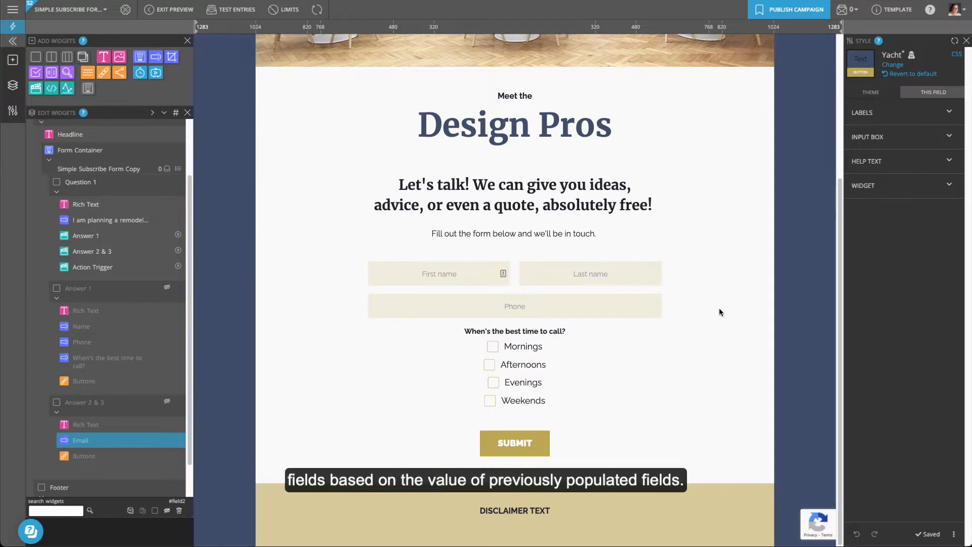
Step: Preview the form's conditional responses by choosing the first and third remodel-stage answers, restarting the preview between choices
scroll(714, 303, up, 4)
click(317, 14)
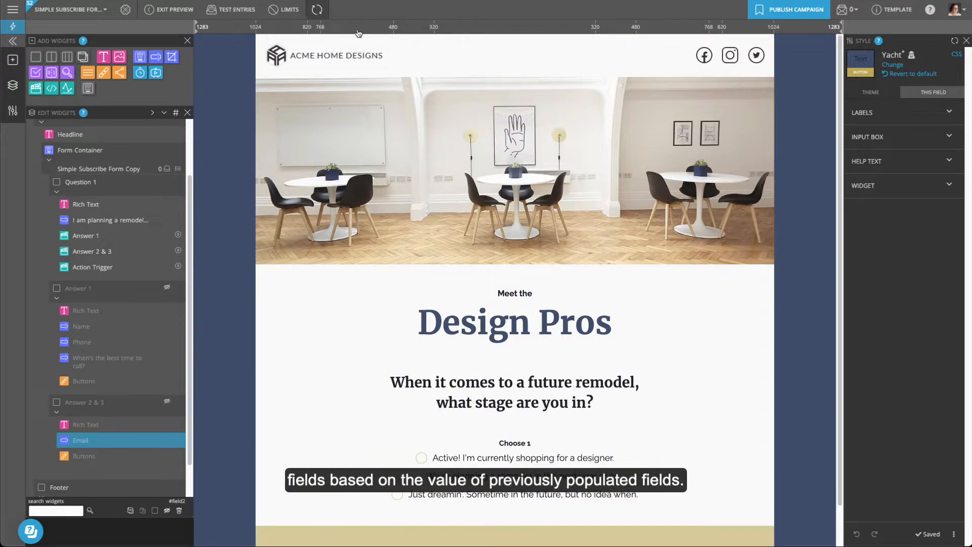
scroll(405, 304, down, 1)
click(423, 434)
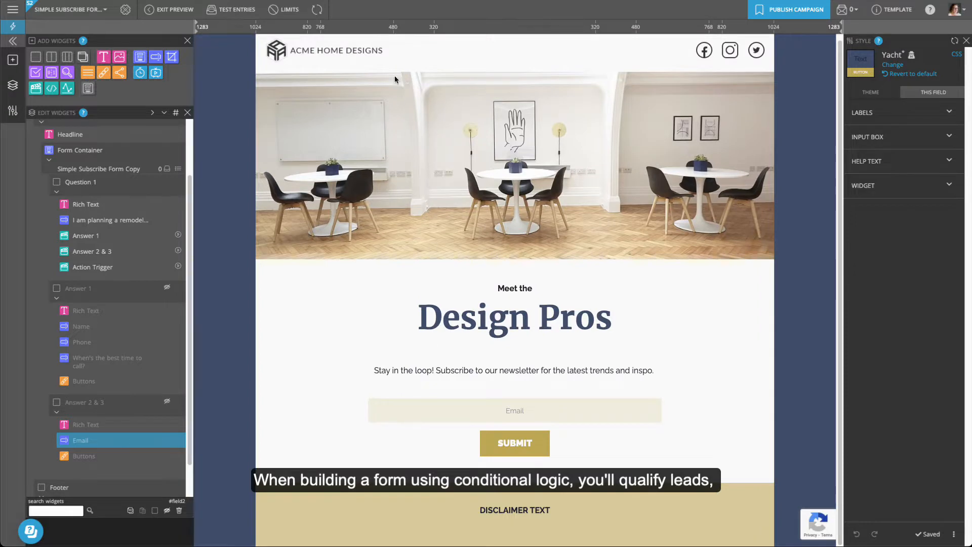
click(318, 11)
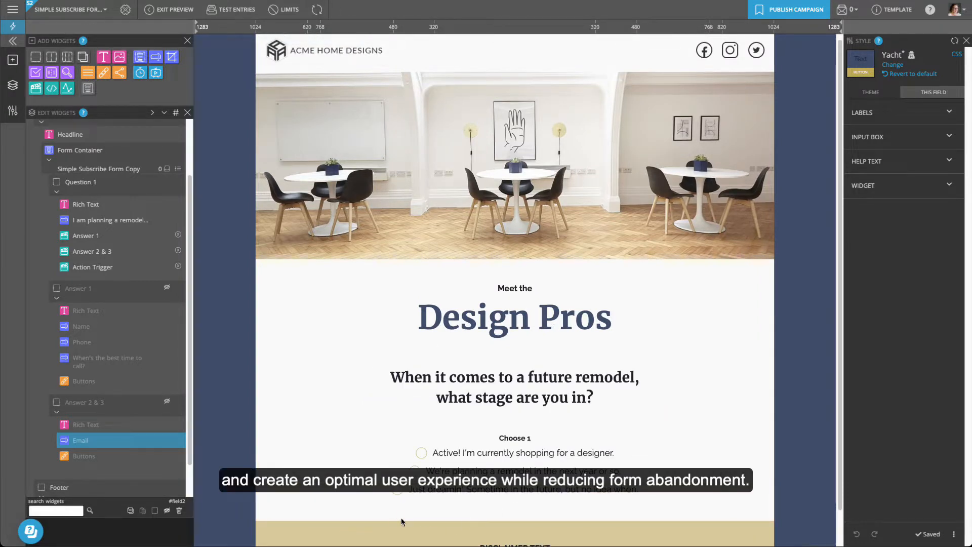
click(397, 491)
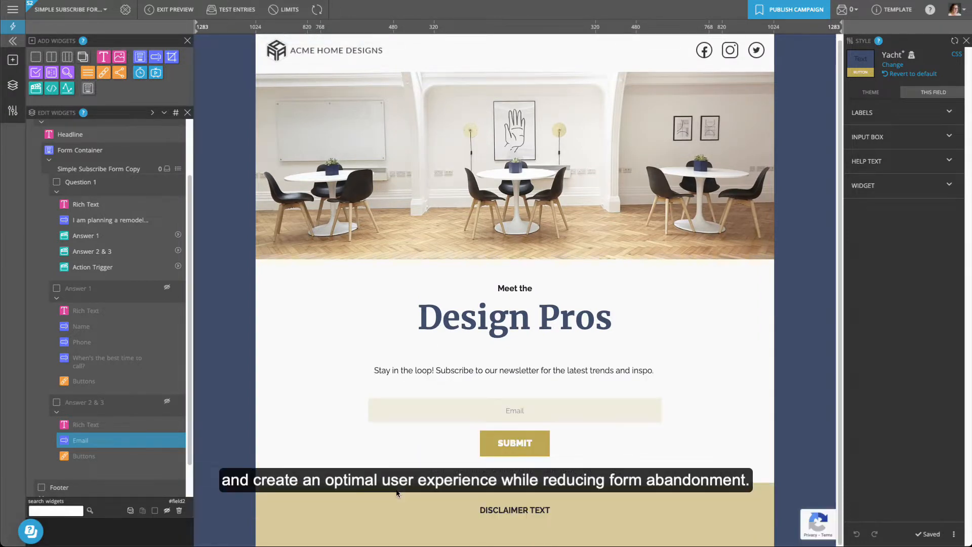
click(438, 407)
click(446, 432)
click(513, 444)
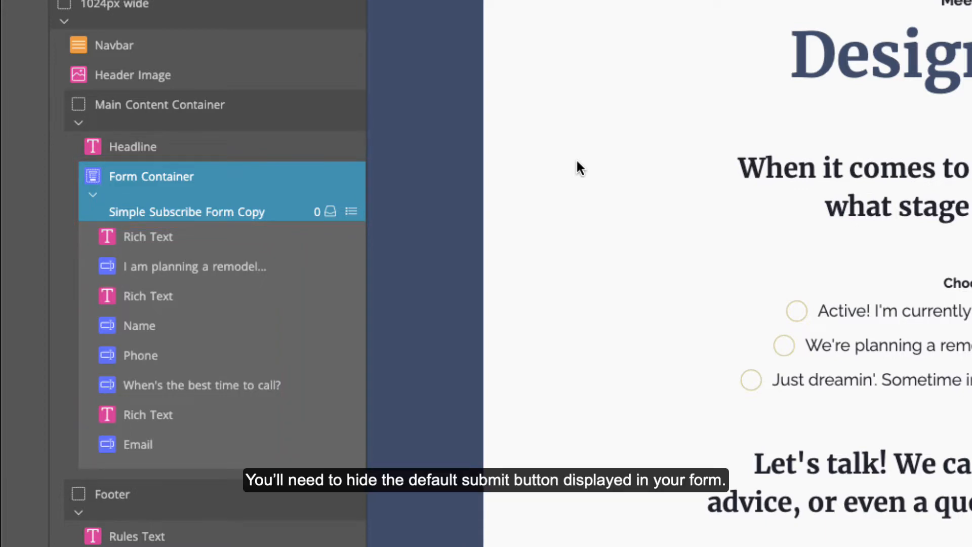
Step: Hide the default Submit button in the Form Container's advanced settings and save
scroll(581, 167, down, 8)
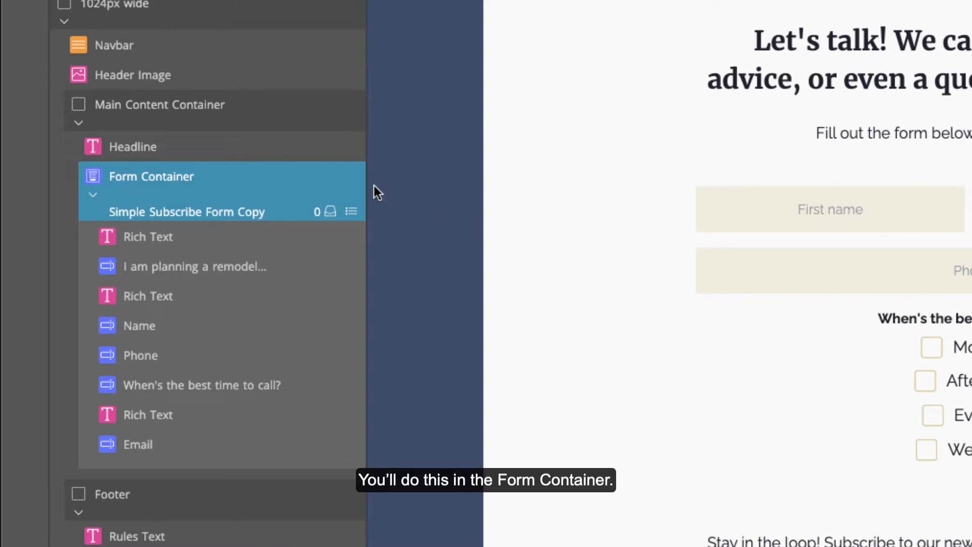
click(351, 175)
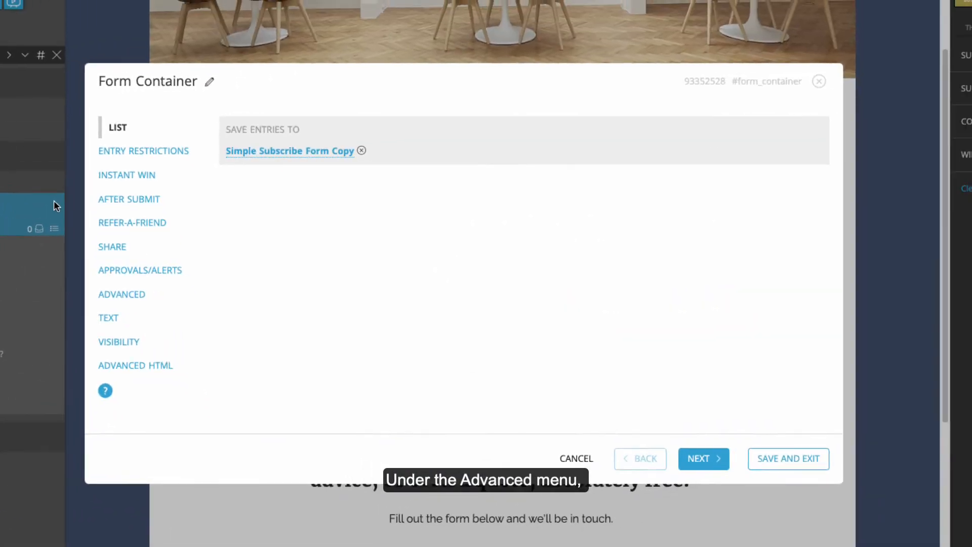
click(118, 295)
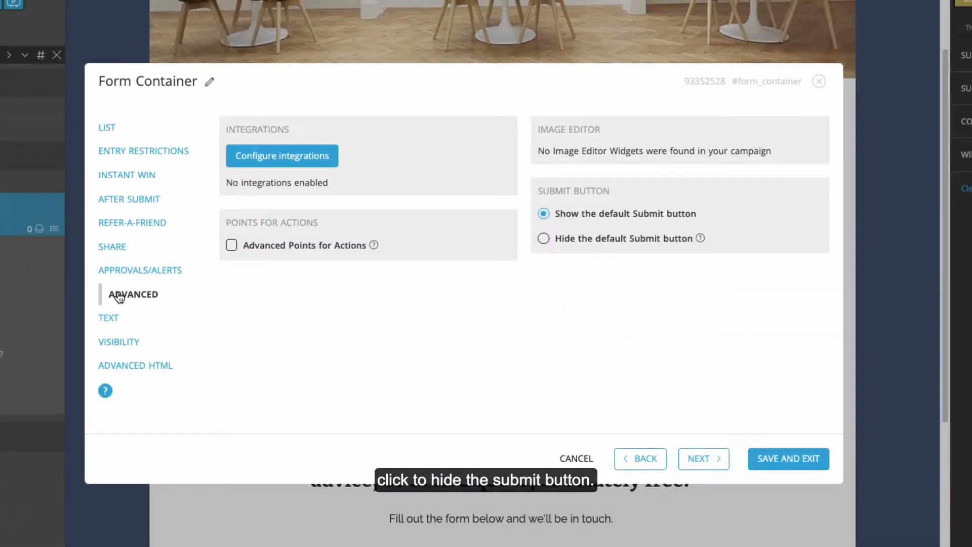
click(544, 239)
click(779, 459)
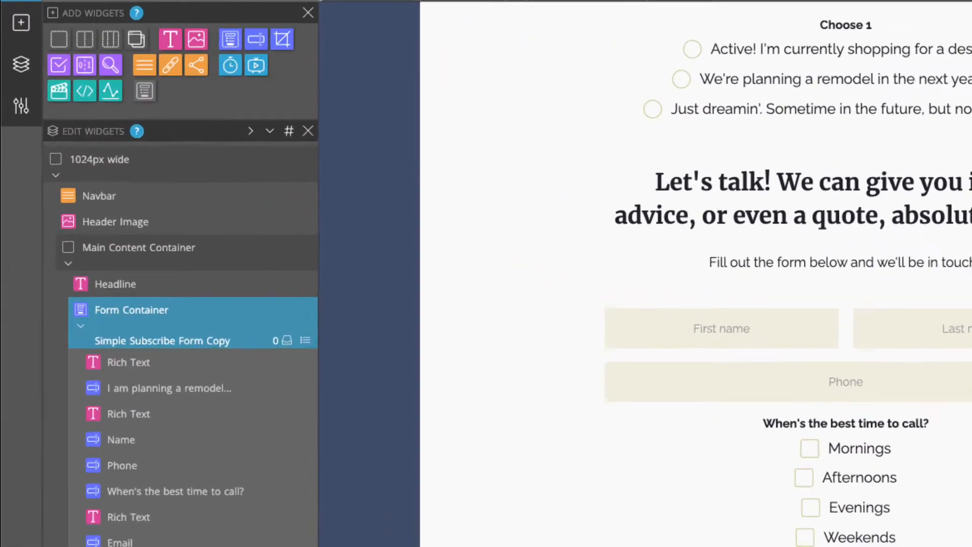
Step: Add a container at the start of the form and move the first Rich Text and the remodel question into it
scroll(694, 274, up, 2)
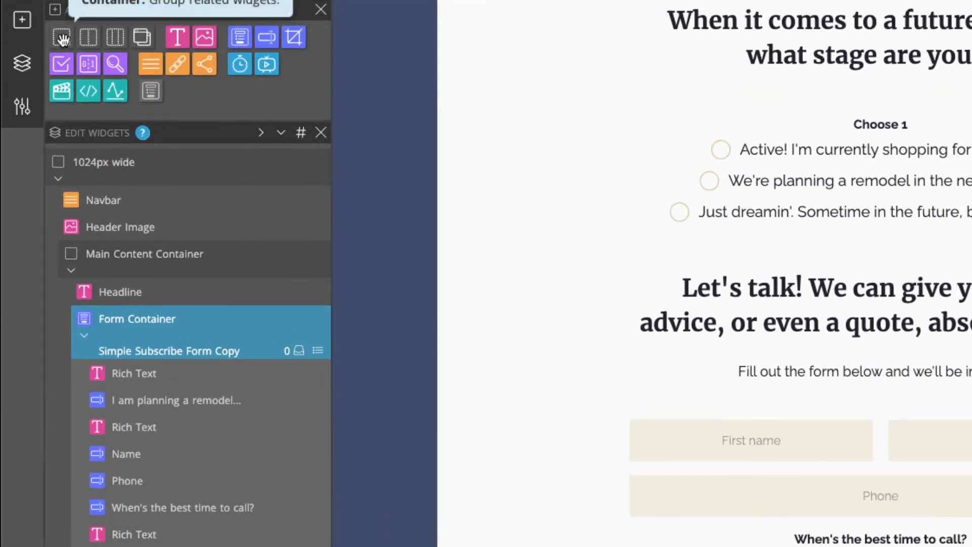
drag(53, 31, 152, 373)
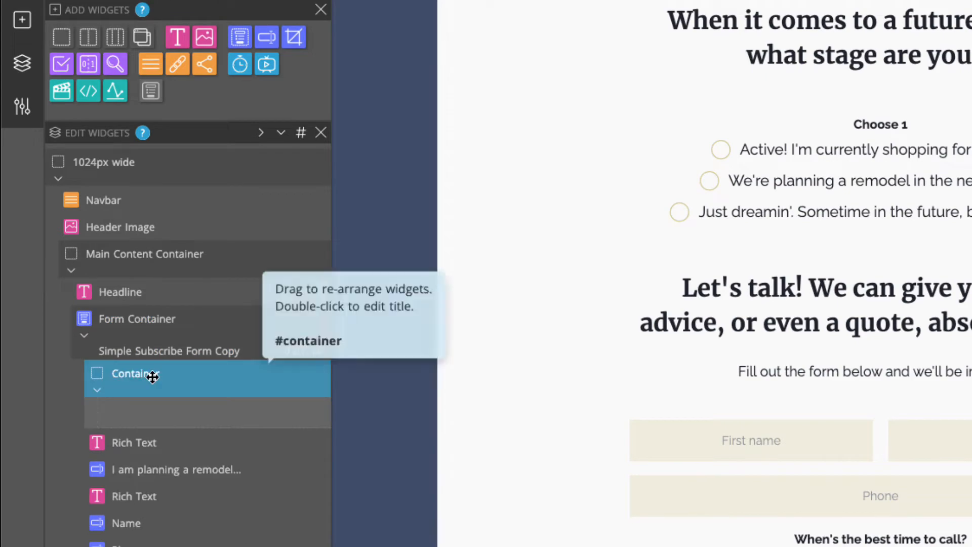
drag(152, 439, 151, 411)
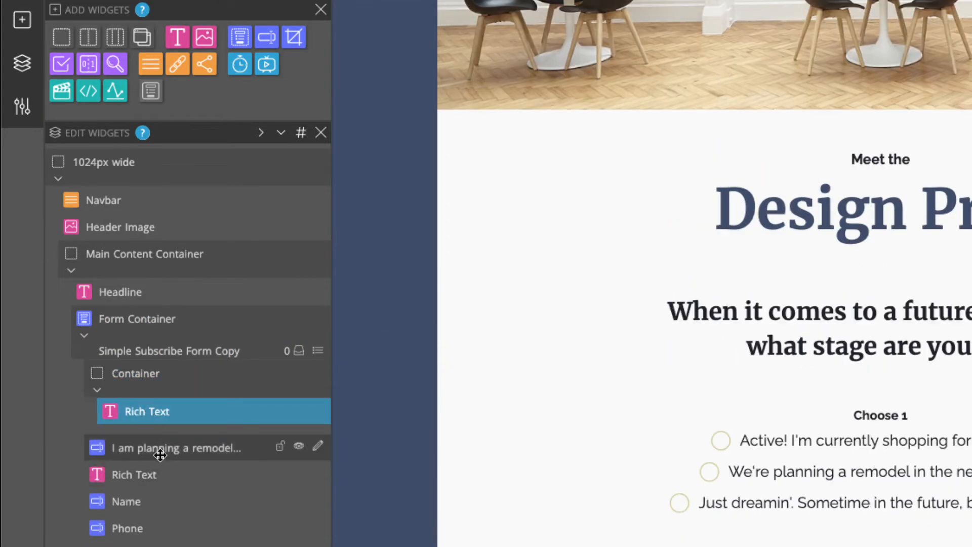
drag(157, 445, 163, 441)
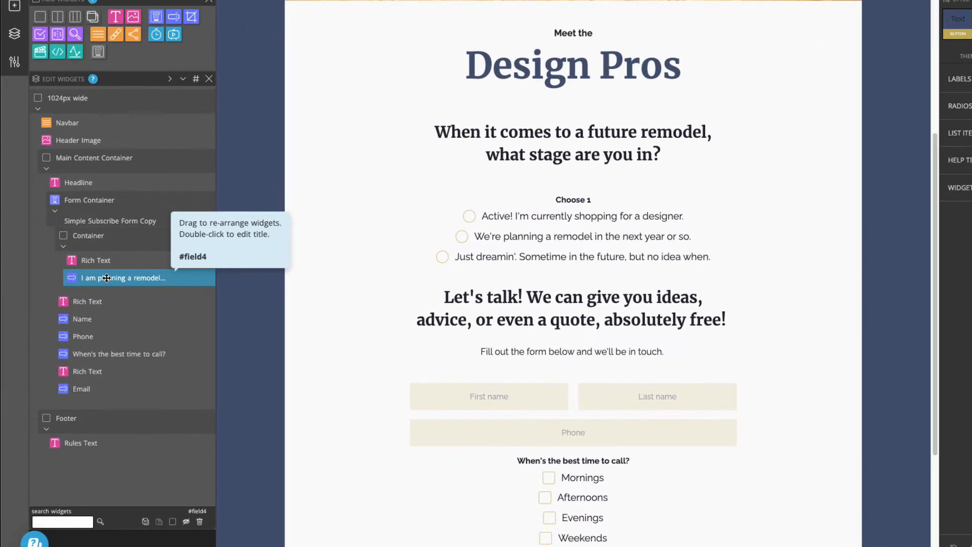
Step: Add two more form containers: one for the "Let's talk!" text, Name, Phone and best-time question, the other for the newsletter text and Email
drag(938, 204, 962, 307)
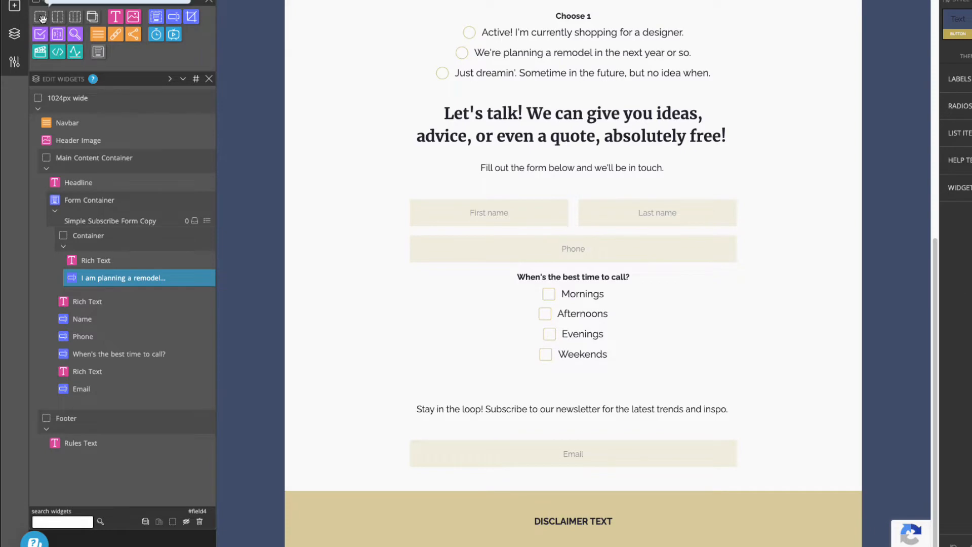
drag(40, 17, 109, 300)
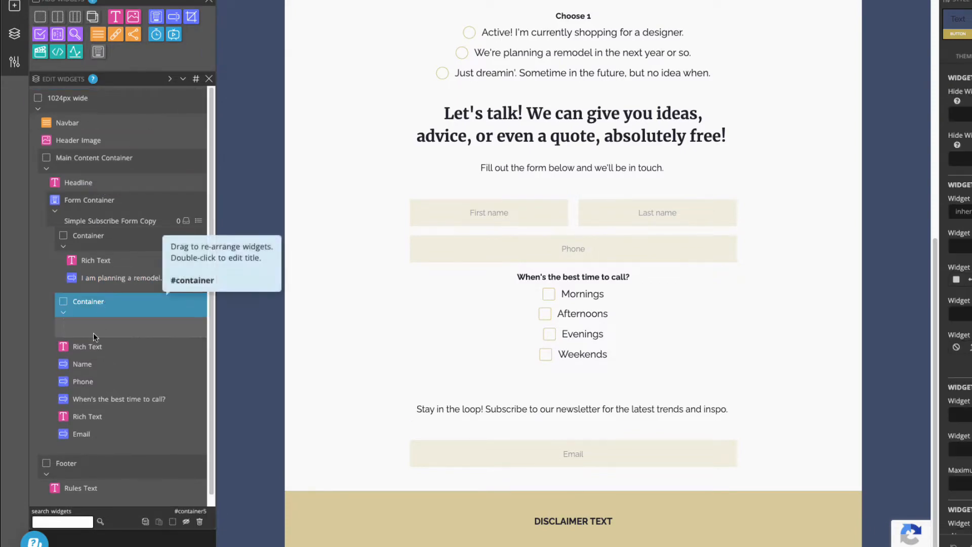
drag(91, 345, 96, 331)
drag(95, 352, 101, 376)
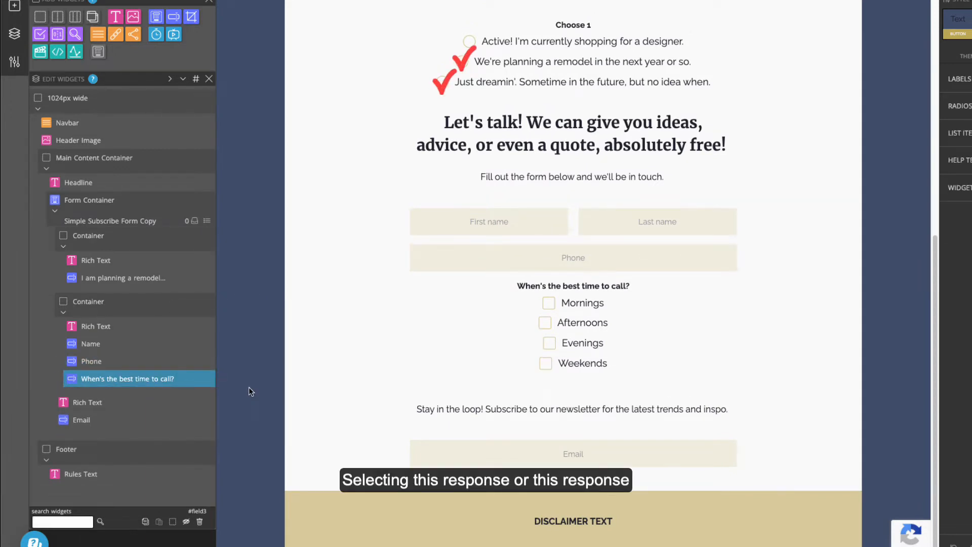
mouse_move(74, 46)
mouse_down()
mouse_move(67, 74)
mouse_move(95, 424)
mouse_move(92, 401)
mouse_up()
mouse_move(94, 454)
mouse_down()
mouse_move(97, 436)
mouse_move(94, 460)
mouse_move(101, 452)
mouse_up()
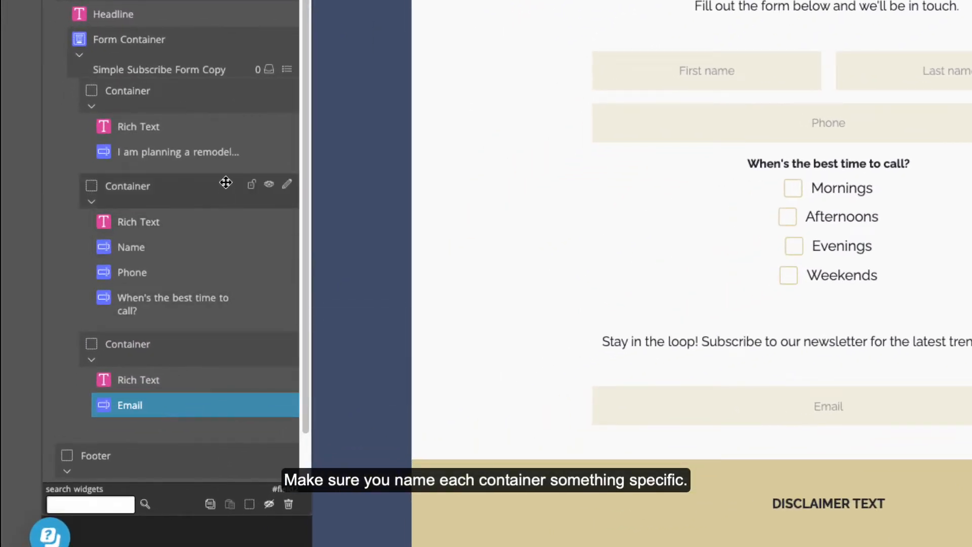
Step: Rename the container holding the remodel question to "Question 1"
click(158, 92)
click(152, 91)
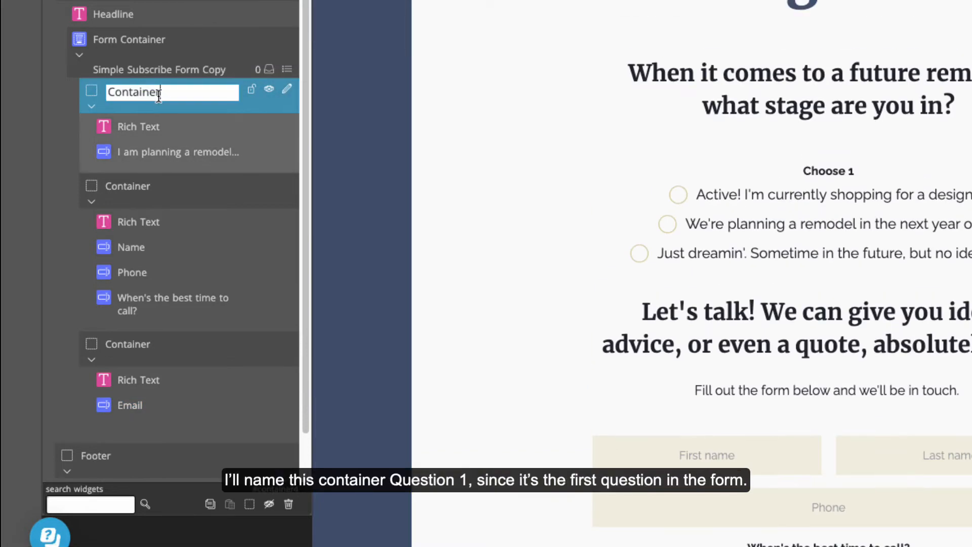
drag(161, 91, 110, 91)
text(Question 1)
Step: Rename the container holding the Name, Phone and best-time fields to "Answer 1"
click(124, 186)
click(127, 187)
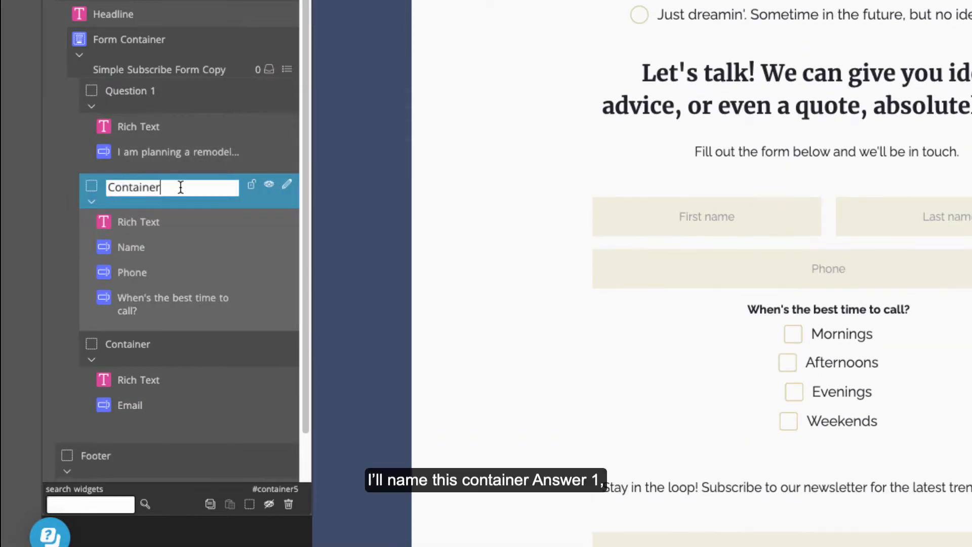
drag(175, 187, 105, 189)
text(Answer 1)
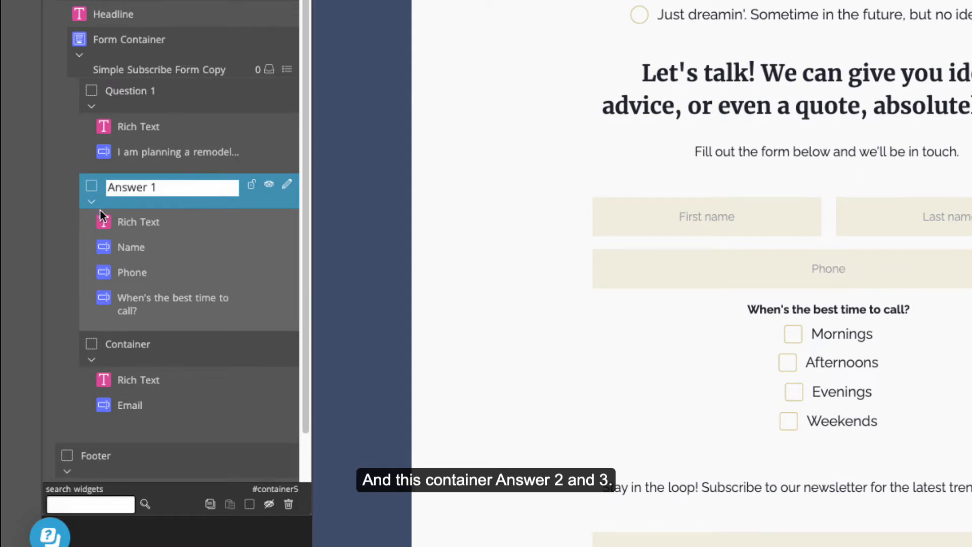
Step: Rename the container holding the newsletter text and Email field to "Answer 2 & 3"
click(169, 345)
click(169, 346)
drag(186, 347, 105, 347)
text(Answer 2 & 3)
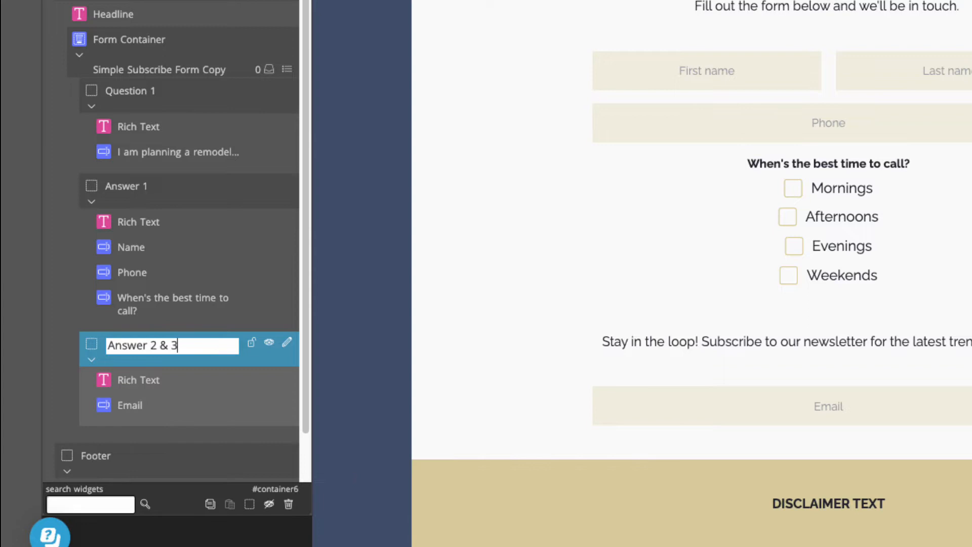
click(187, 377)
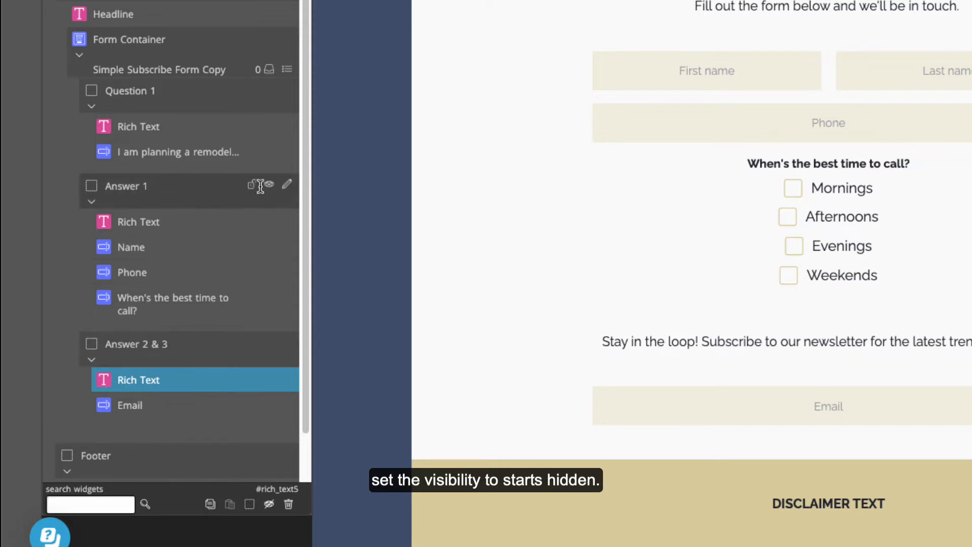
Step: Set the initial visibility of the Answer 1 and Answer 2 & 3 containers to starts hidden, saving each
click(269, 186)
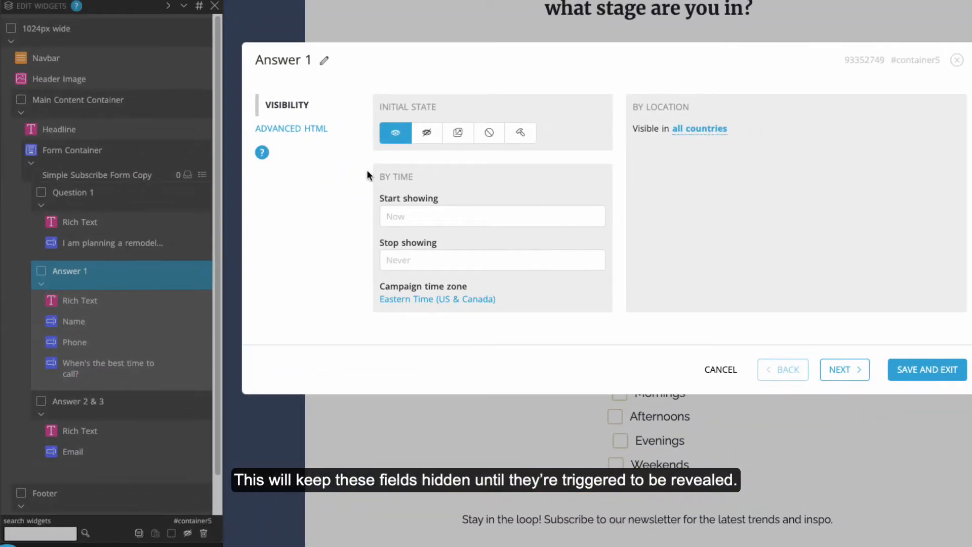
click(429, 130)
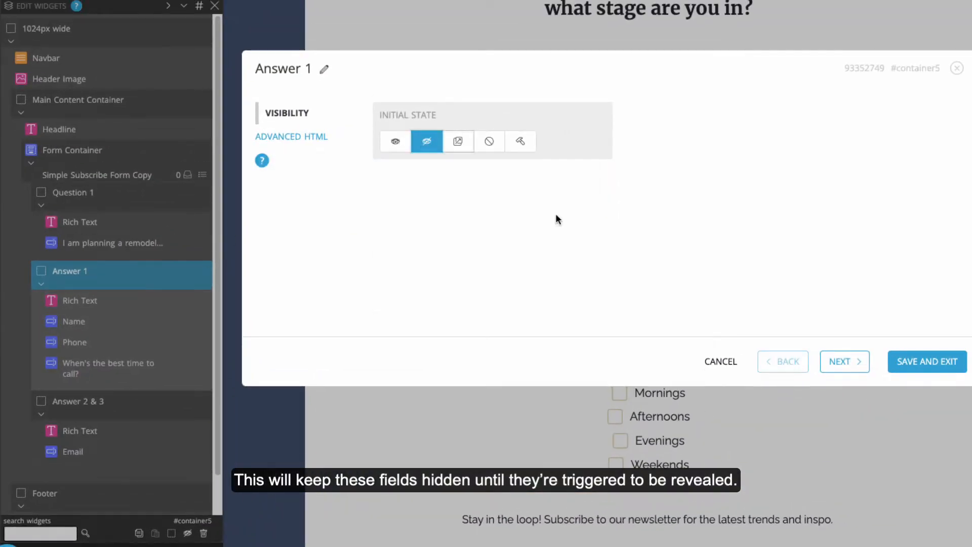
click(905, 362)
click(187, 400)
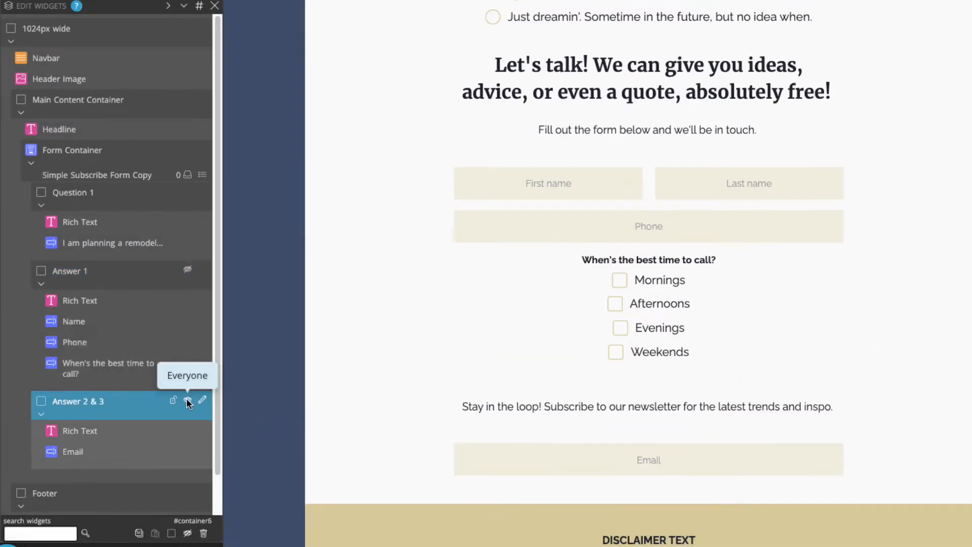
click(427, 141)
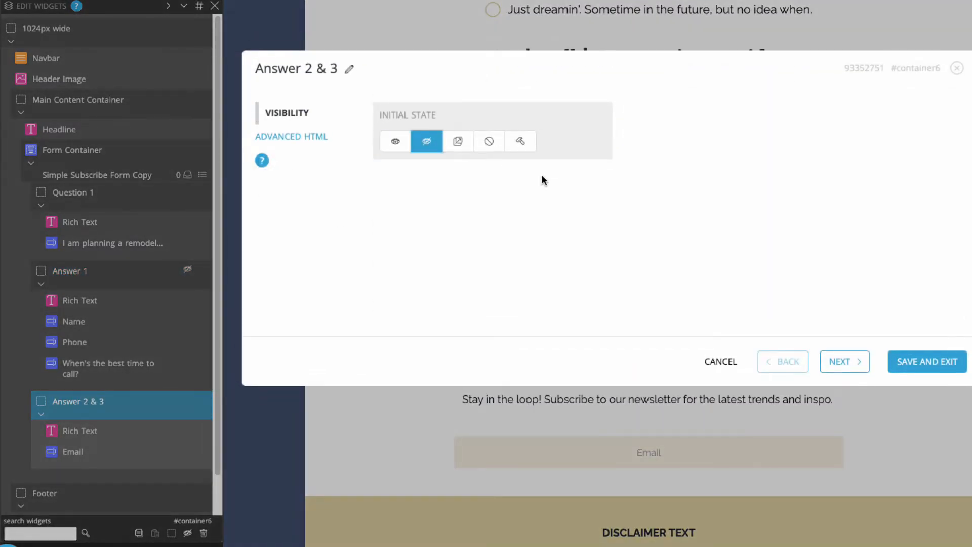
click(891, 355)
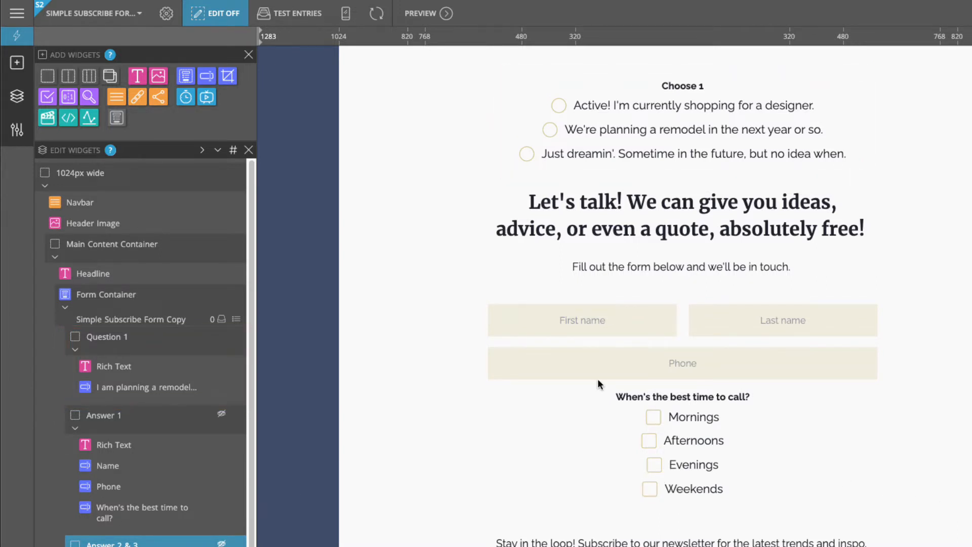
Step: Add an Action widget below the remodel question with the condition that its answer is "Active! I'm currently shopping for a designer."
drag(47, 117, 115, 410)
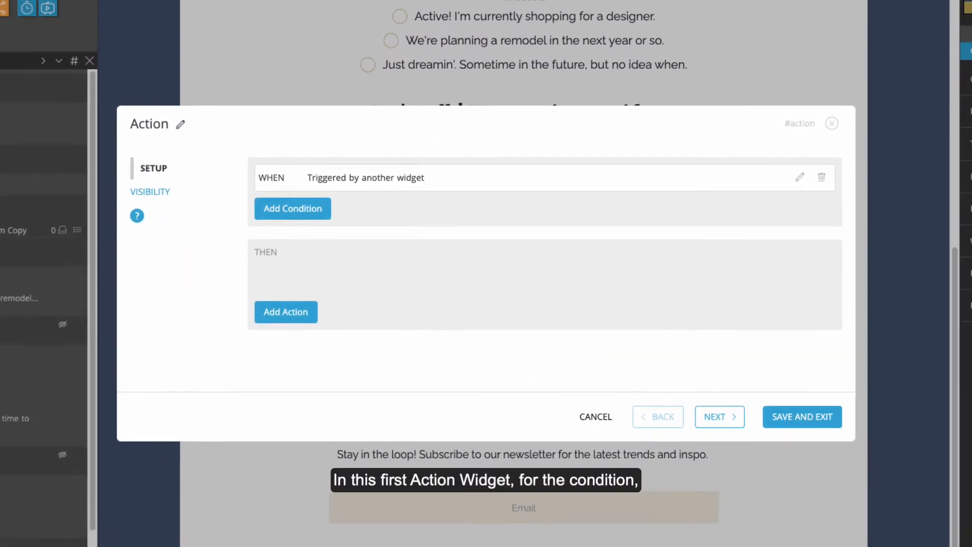
click(271, 209)
click(380, 334)
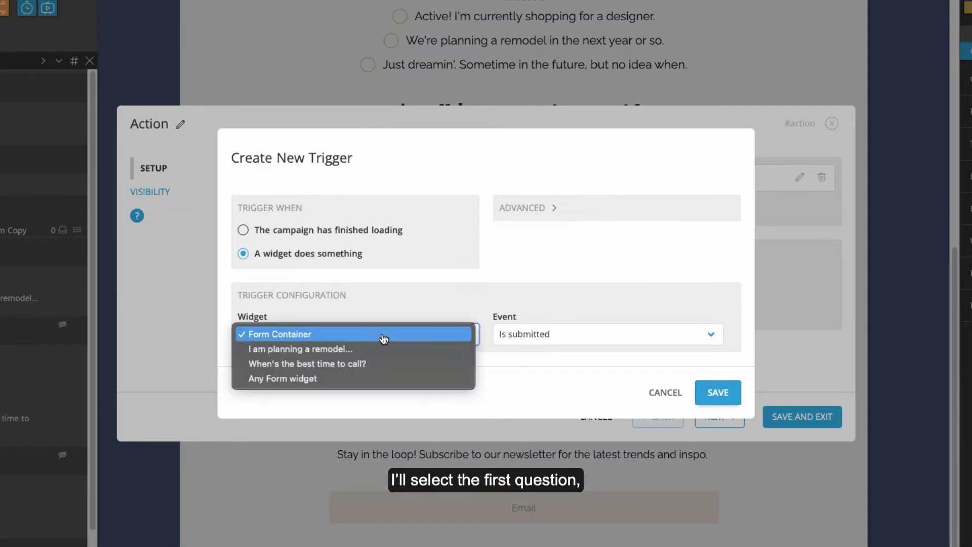
click(382, 348)
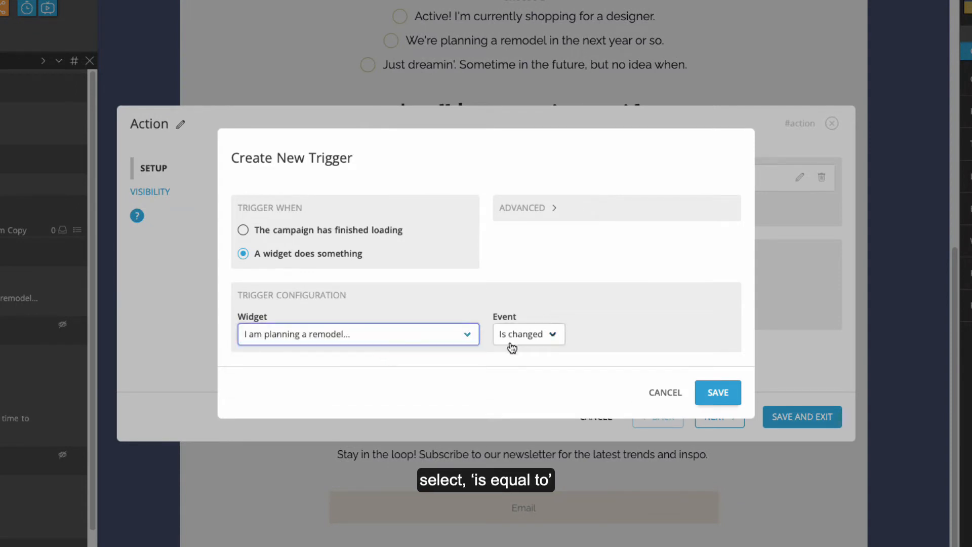
click(547, 336)
click(546, 349)
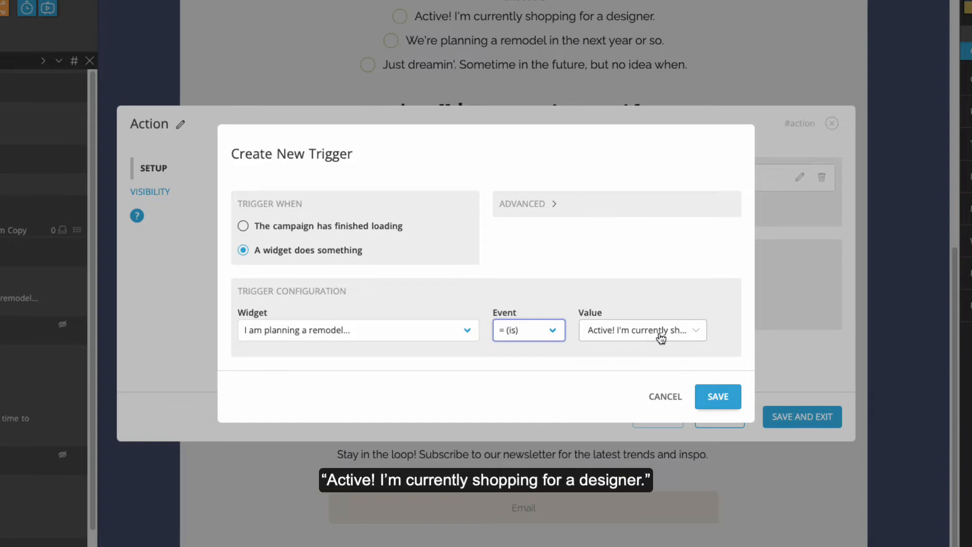
click(718, 396)
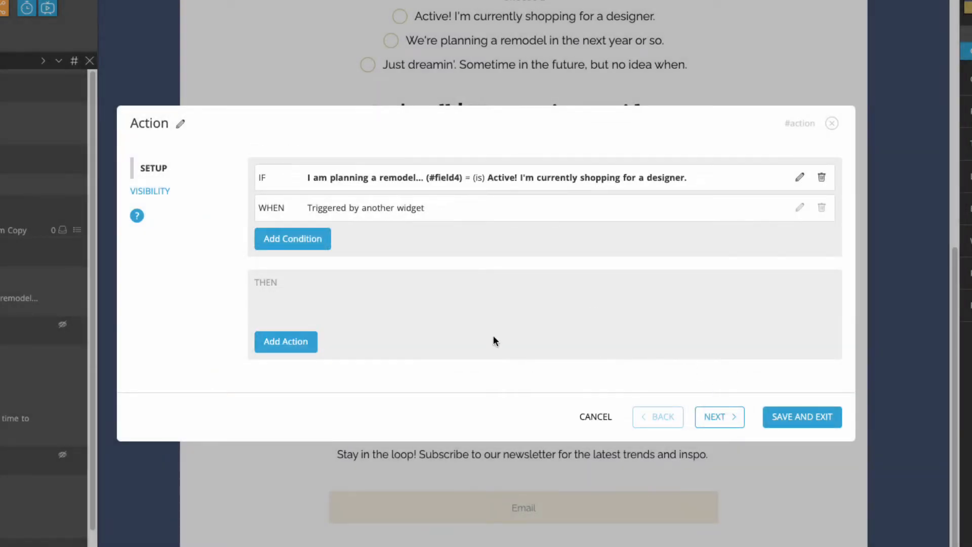
Step: Add an action to the Action widget that shows the Answer 1 container
click(280, 342)
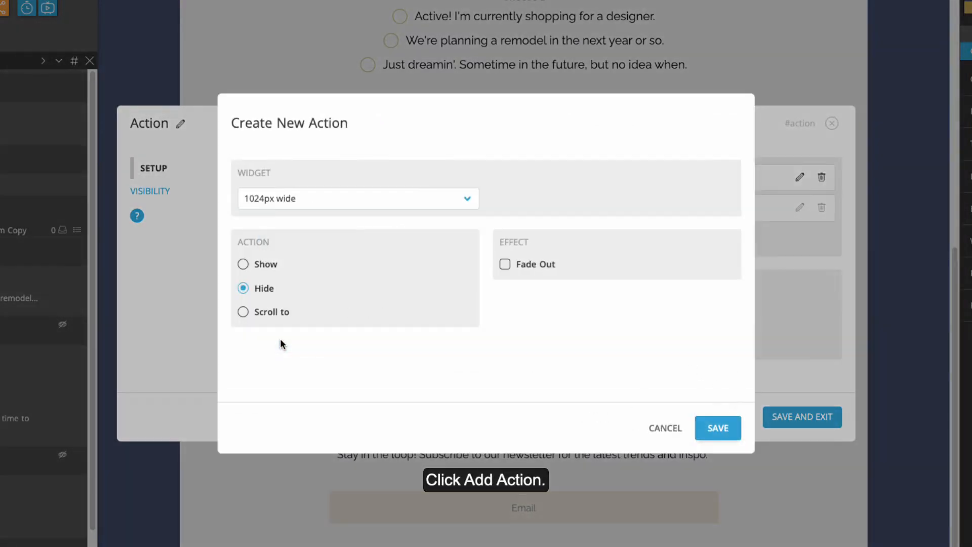
click(463, 201)
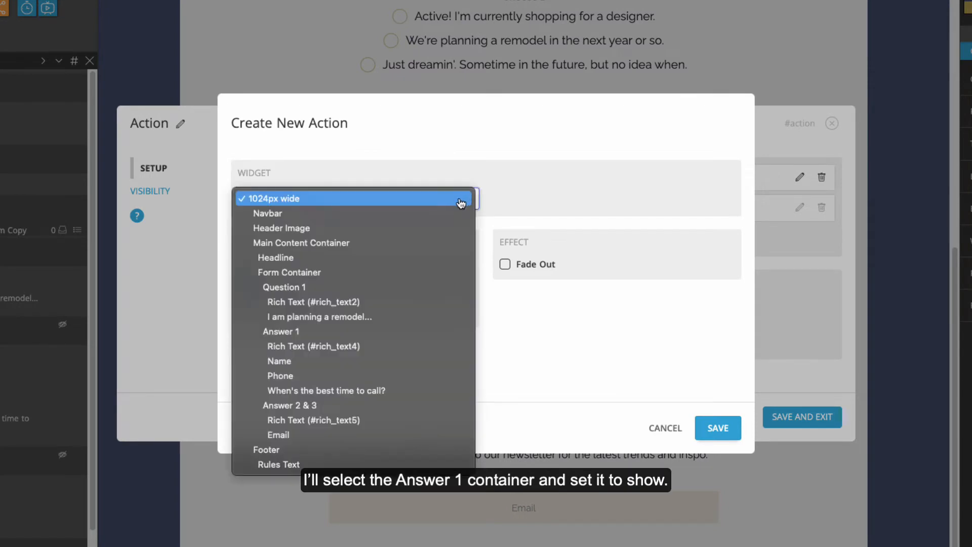
click(434, 331)
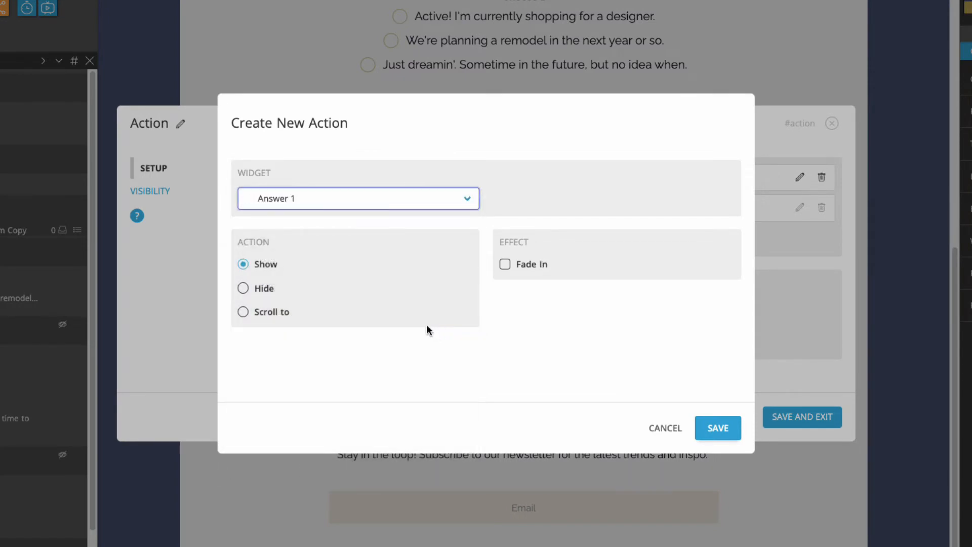
click(716, 428)
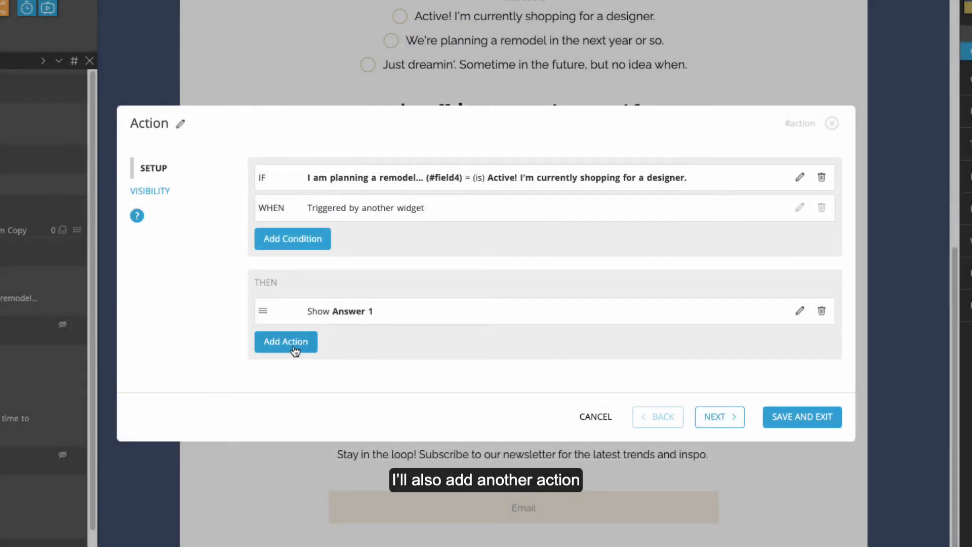
Step: Add a second action that hides the Question 1 container, and save the Action widget
click(295, 350)
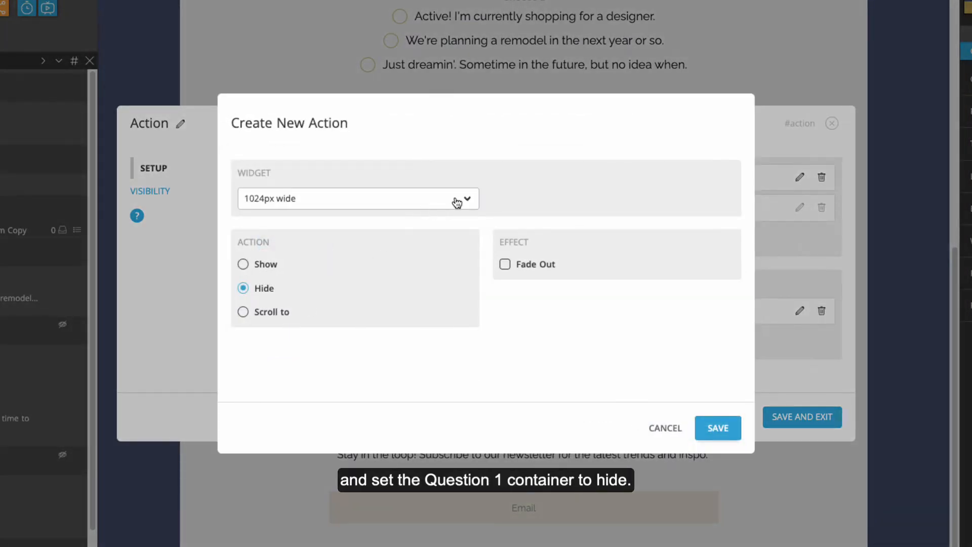
click(457, 203)
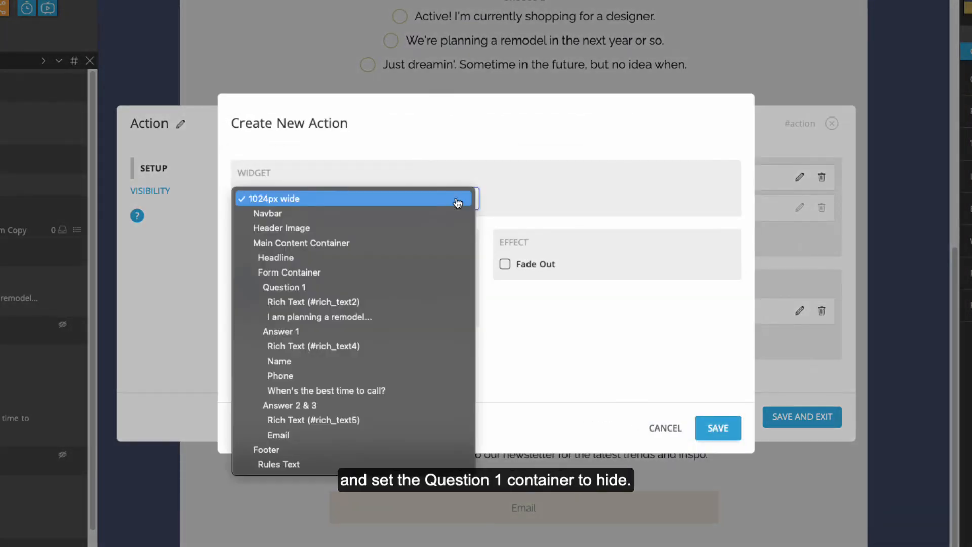
click(436, 292)
click(712, 428)
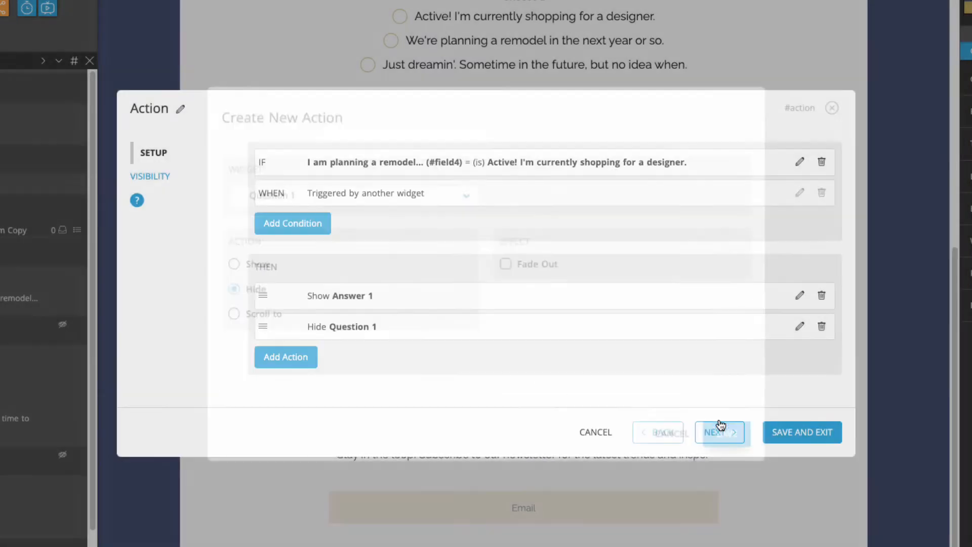
click(816, 424)
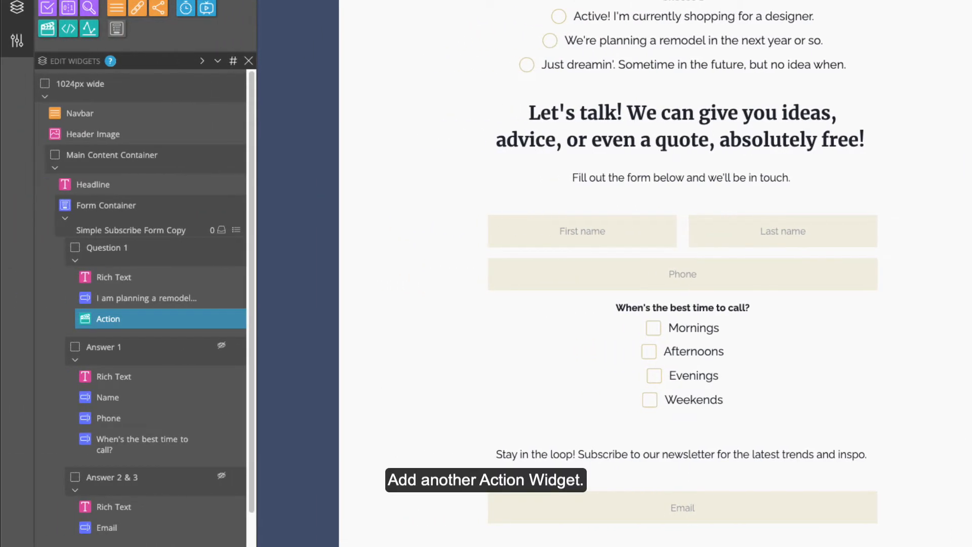
Step: Add another Action widget to the Question 1 container with the condition that the remodel answer is not "Active! I'm currently shopping for a designer."
drag(44, 28, 135, 336)
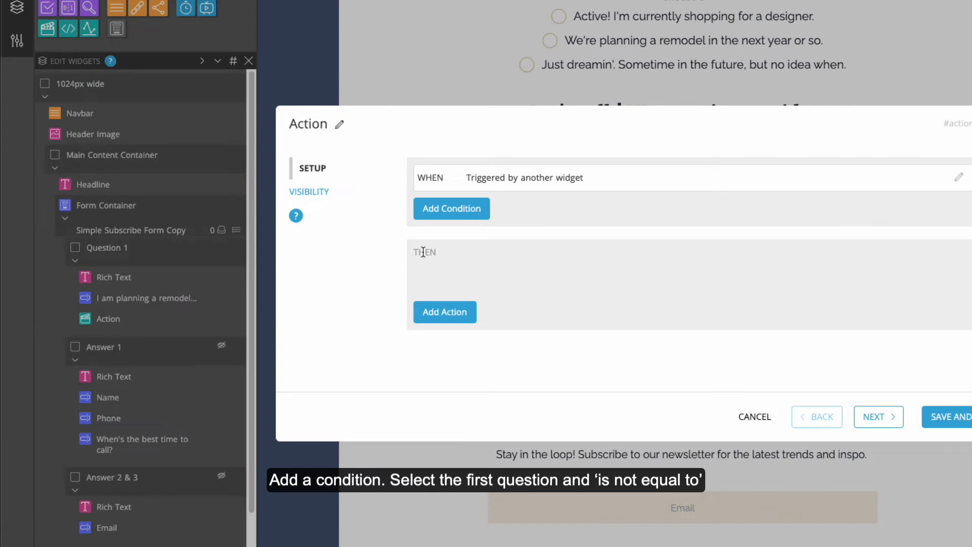
click(448, 215)
click(567, 334)
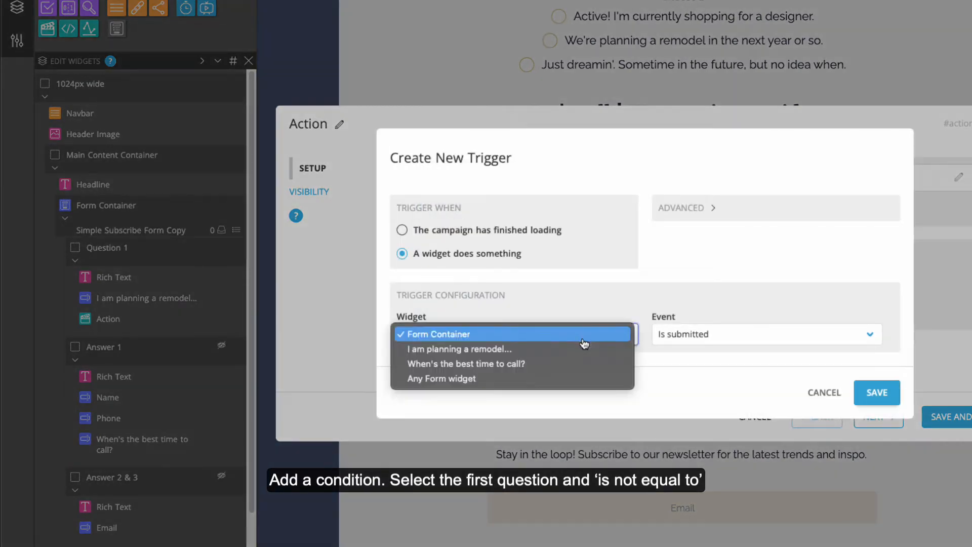
click(582, 346)
click(712, 334)
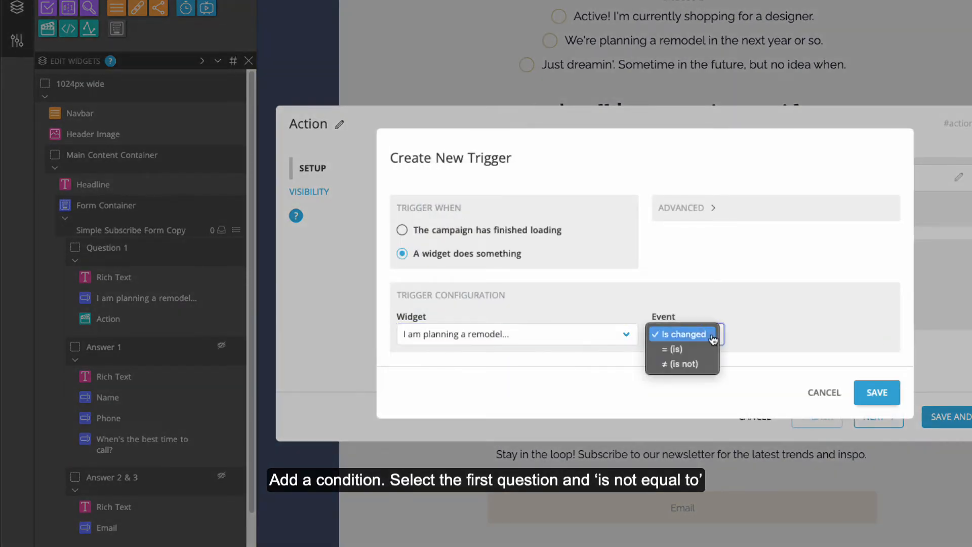
click(681, 363)
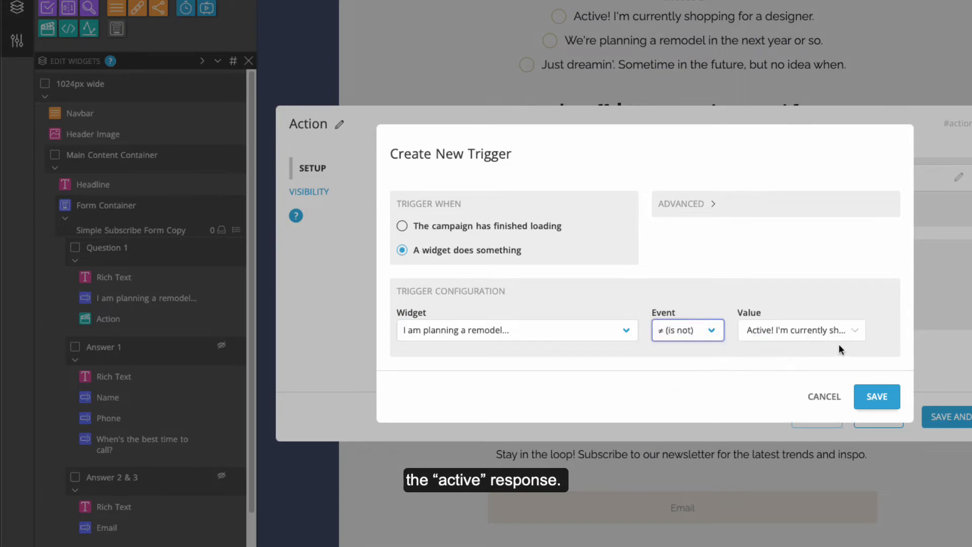
click(876, 394)
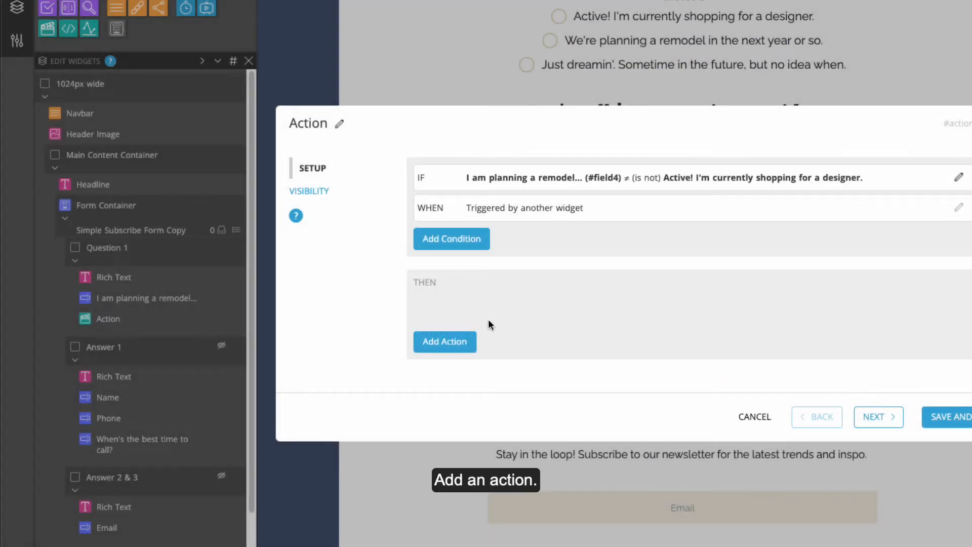
Step: Add an action to the second Action widget that shows the Answer 2 & 3 container
click(447, 342)
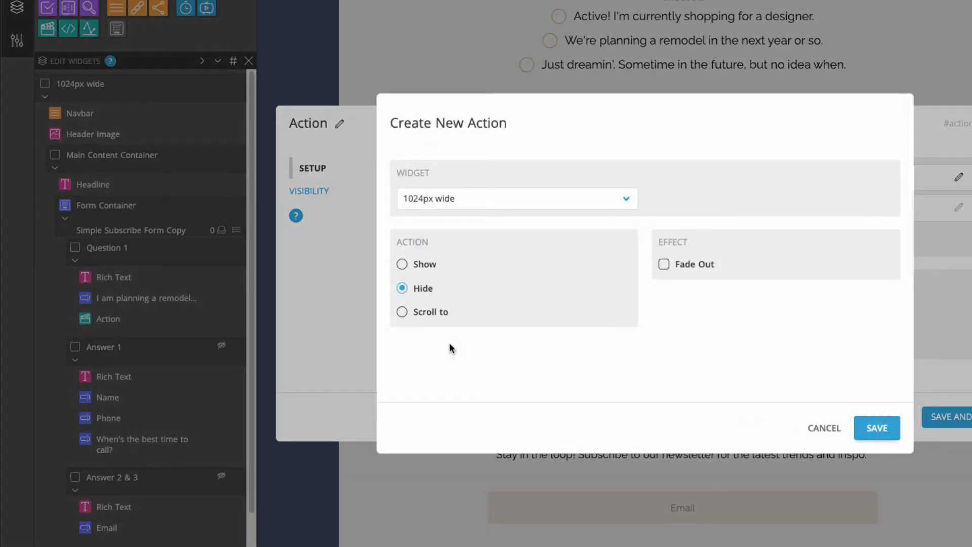
click(633, 203)
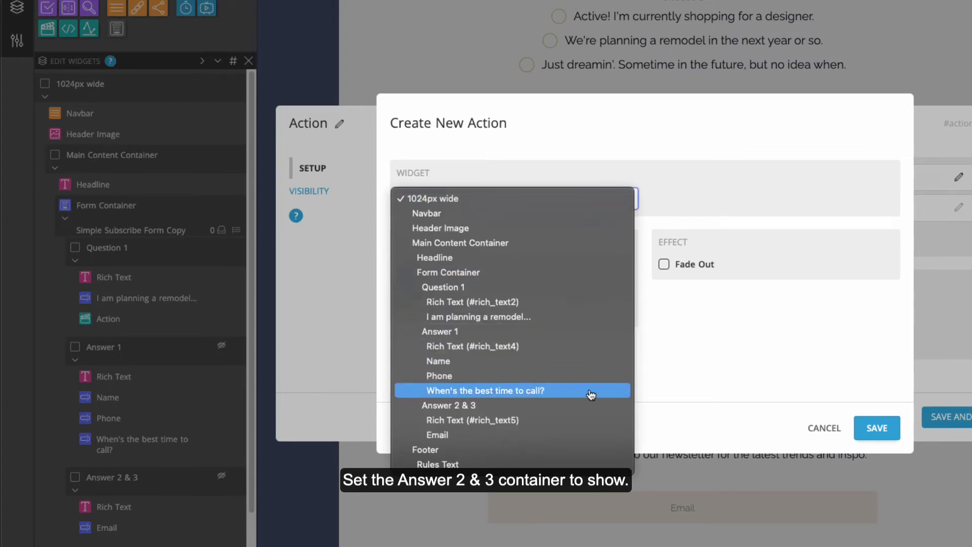
click(590, 406)
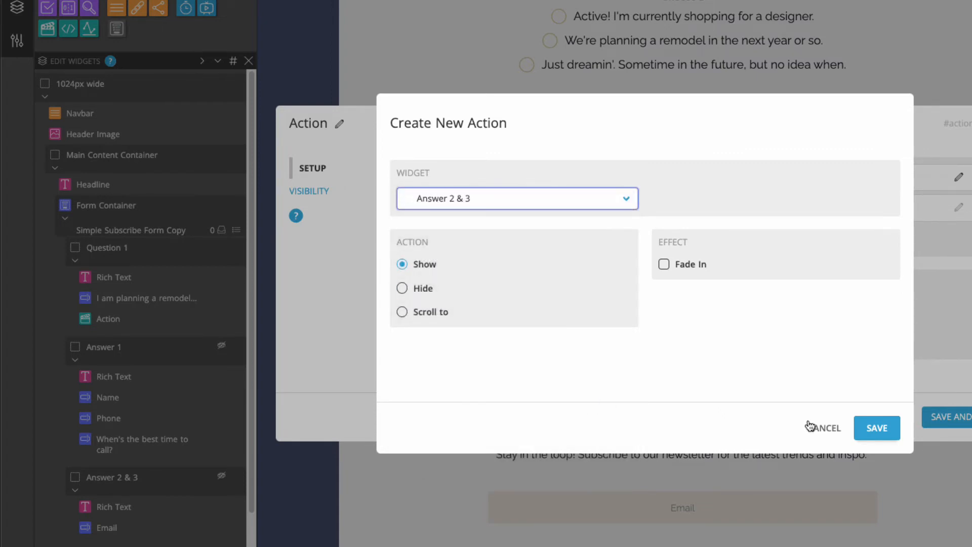
click(866, 430)
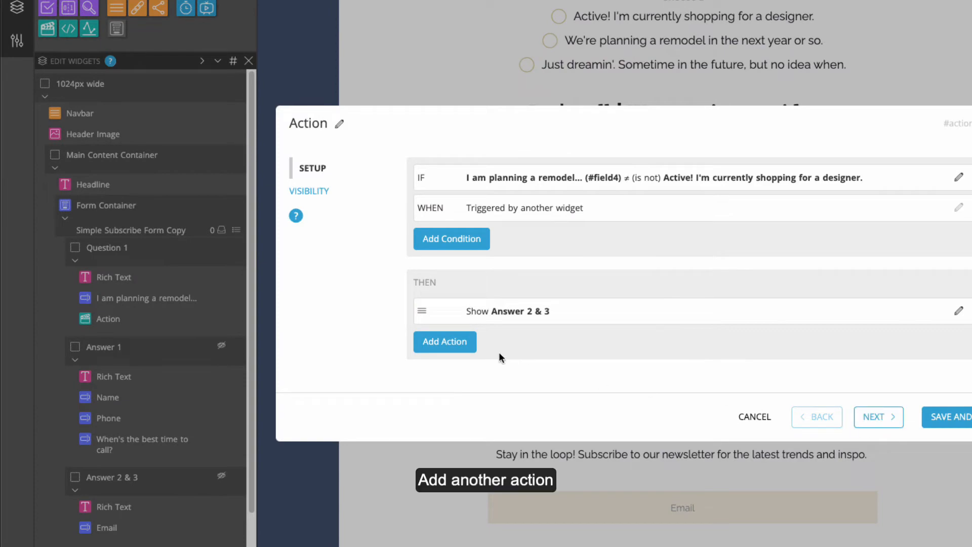
Step: Add an action hiding the Question 1 container to the second Action widget, and save the widget
click(444, 341)
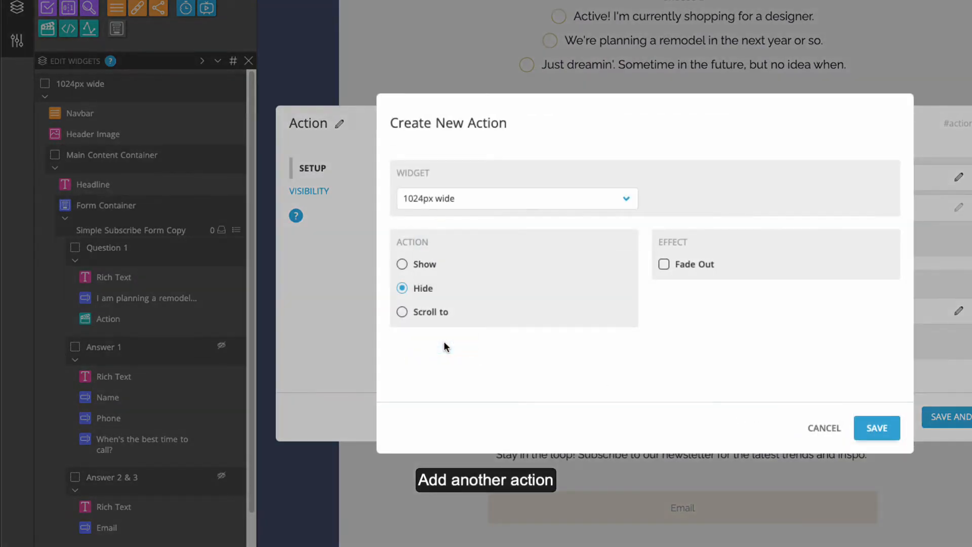
click(625, 199)
click(605, 289)
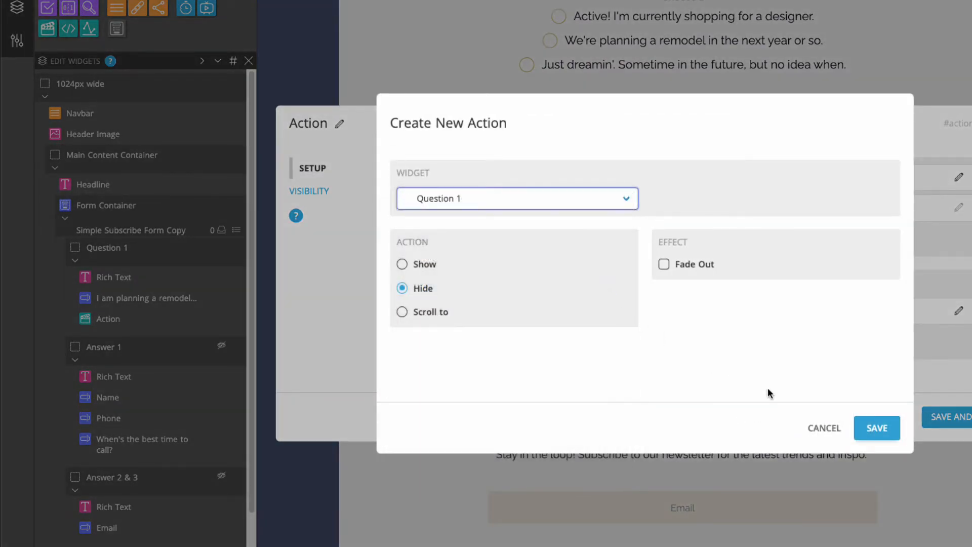
click(875, 430)
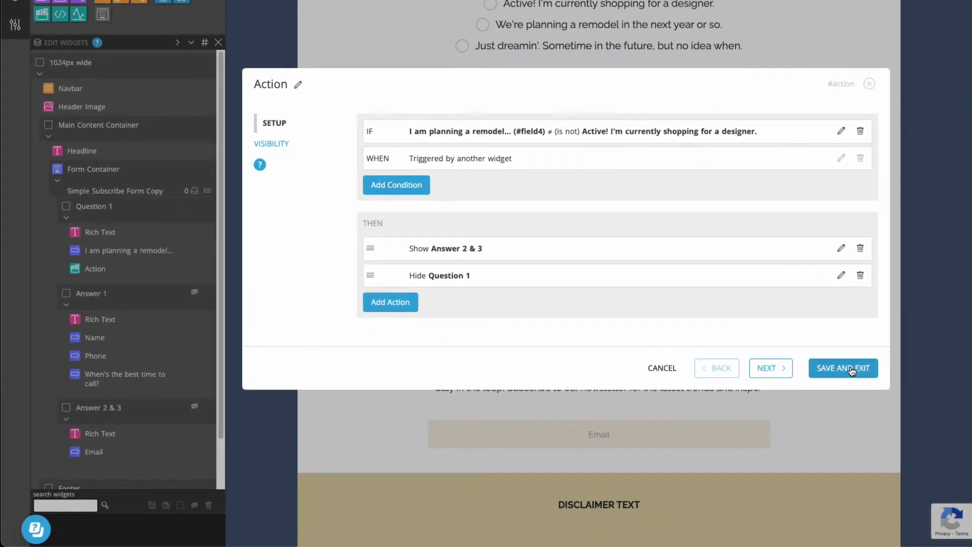
click(852, 369)
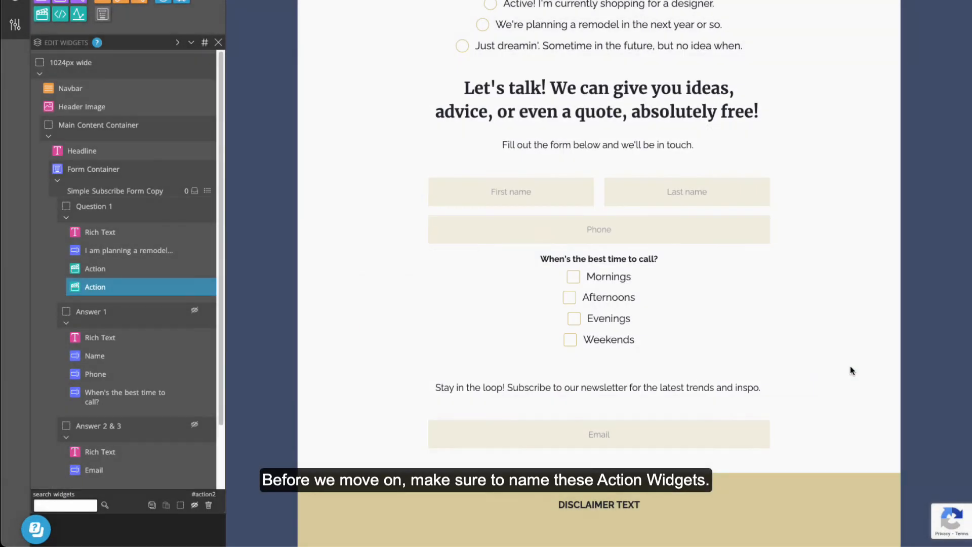
Step: Rename the first Action widget to "Answer 1" and the second to "Answer 2 & 3"
double_click(182, 273)
text(Answer 1)
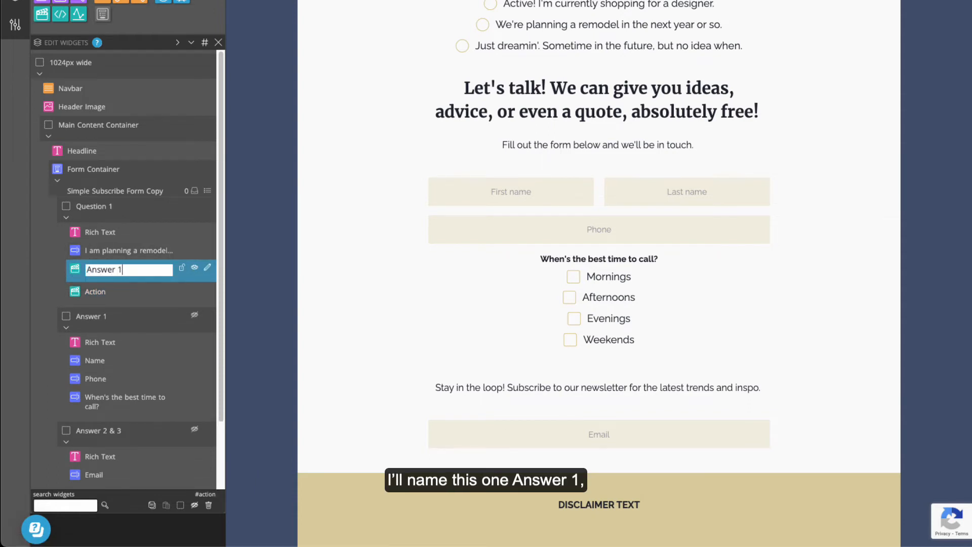
click(96, 291)
double_click(96, 289)
text(A)
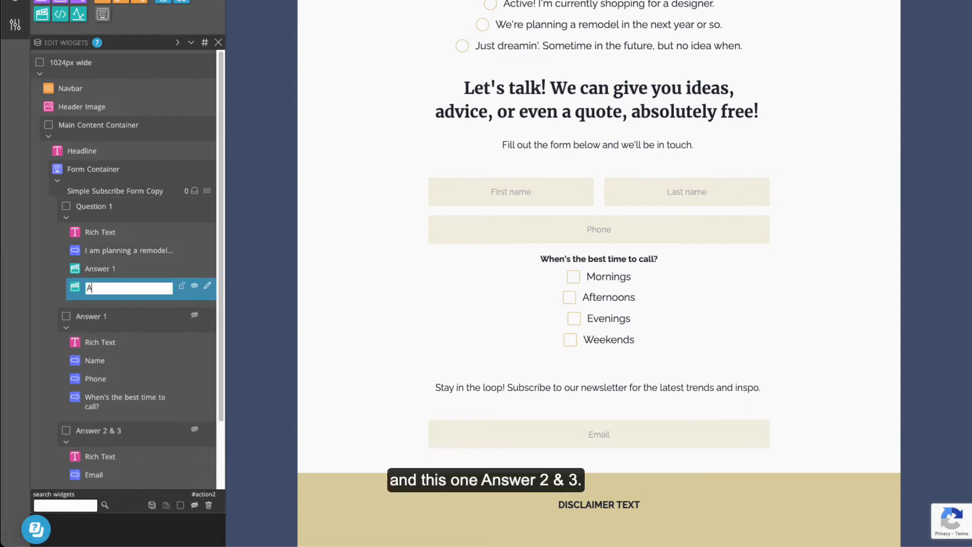
text(nswer 2 & 3)
key(Return)
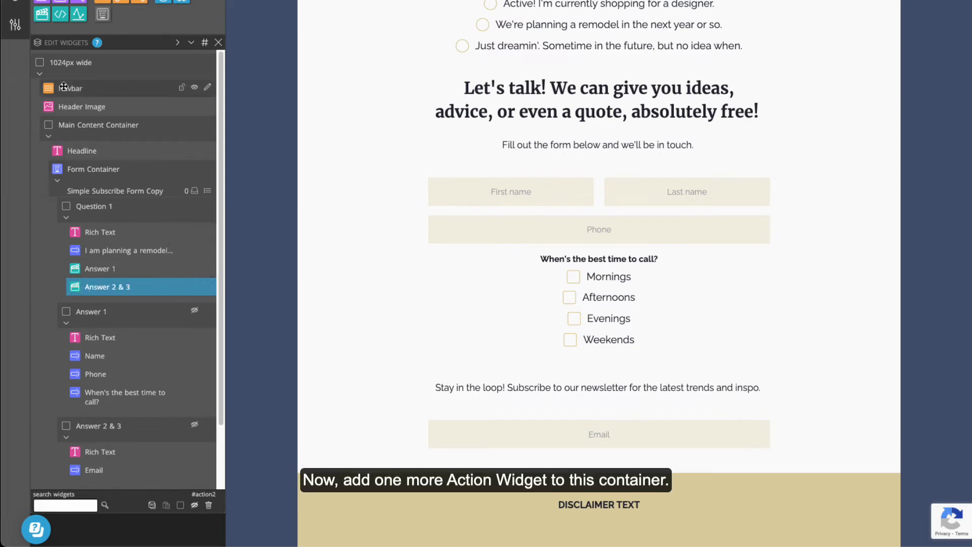
Step: Add a third Action widget named "Action Trigger" with the condition that the "I am planning a remodel..." field is changed
click(42, 15)
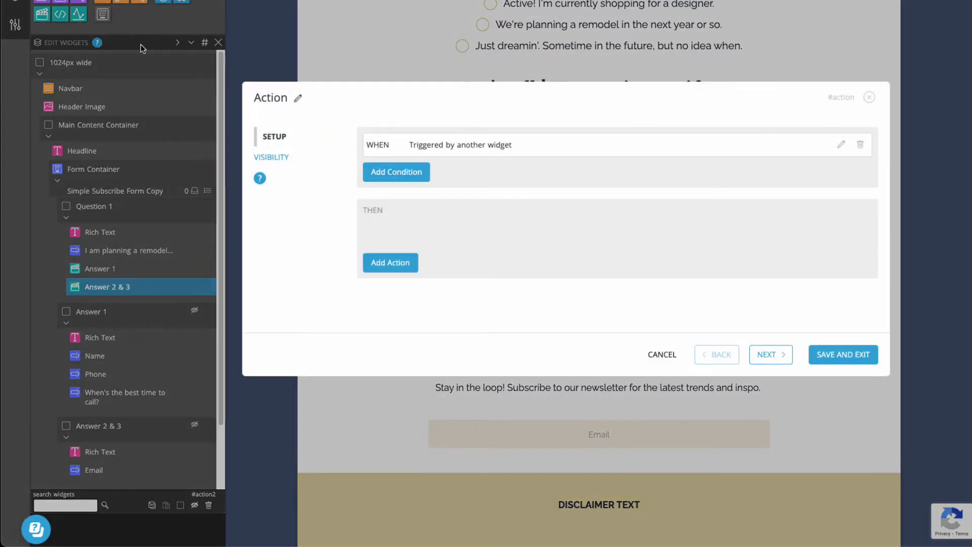
click(297, 98)
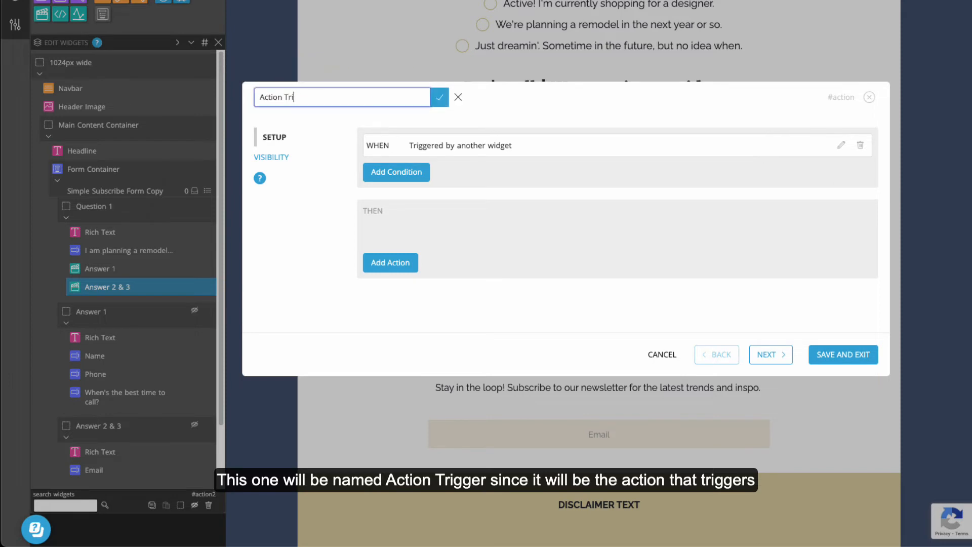
click(401, 128)
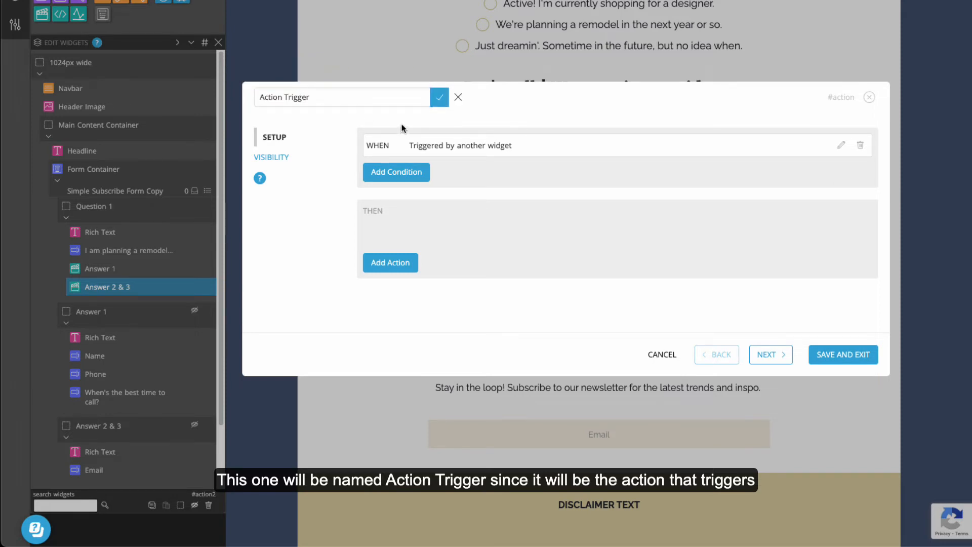
click(409, 173)
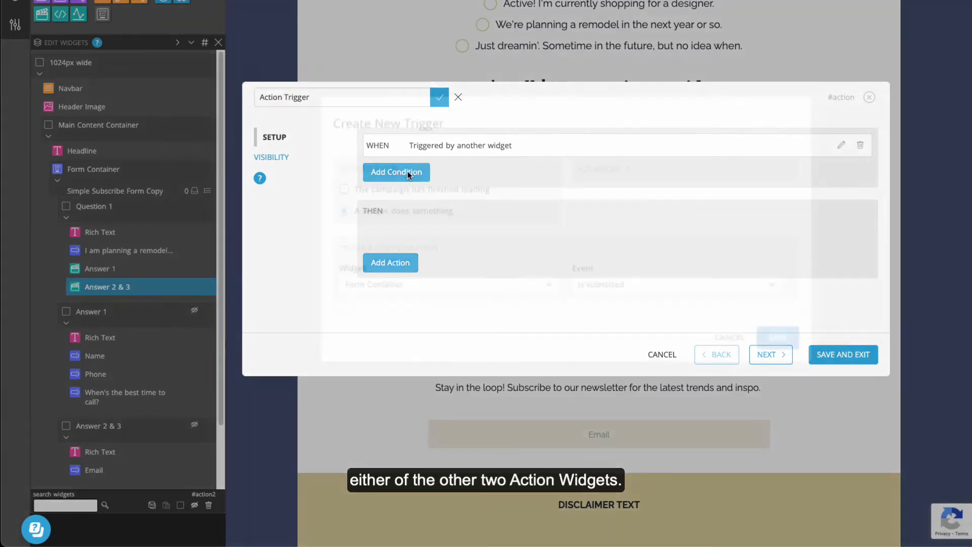
click(536, 287)
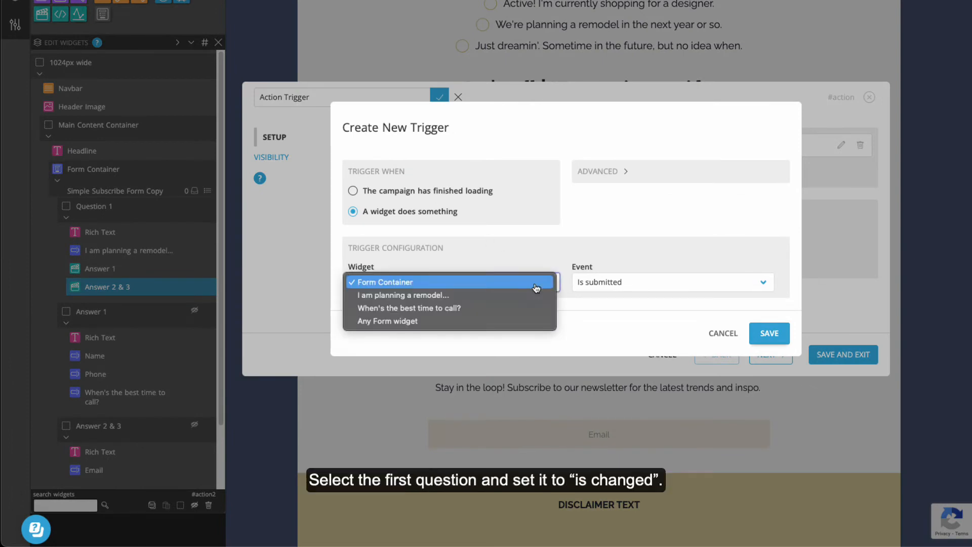
click(536, 295)
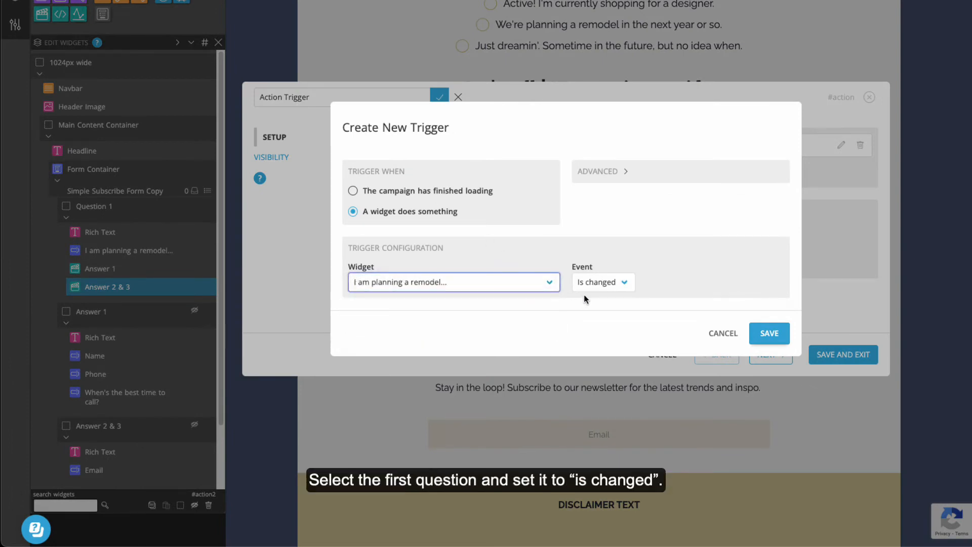
click(768, 332)
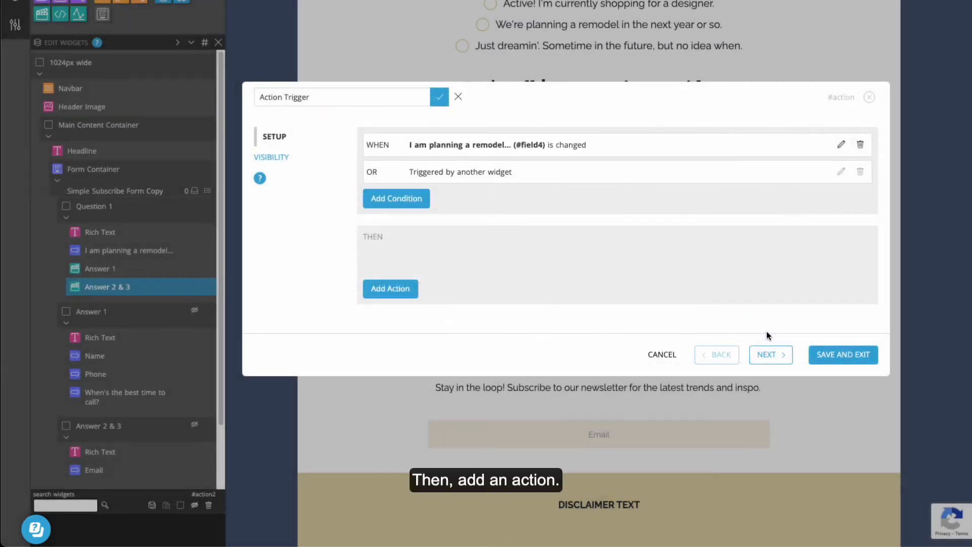
Step: Add an action to the Action Trigger widget that triggers the Answer 1 Action widget
click(392, 288)
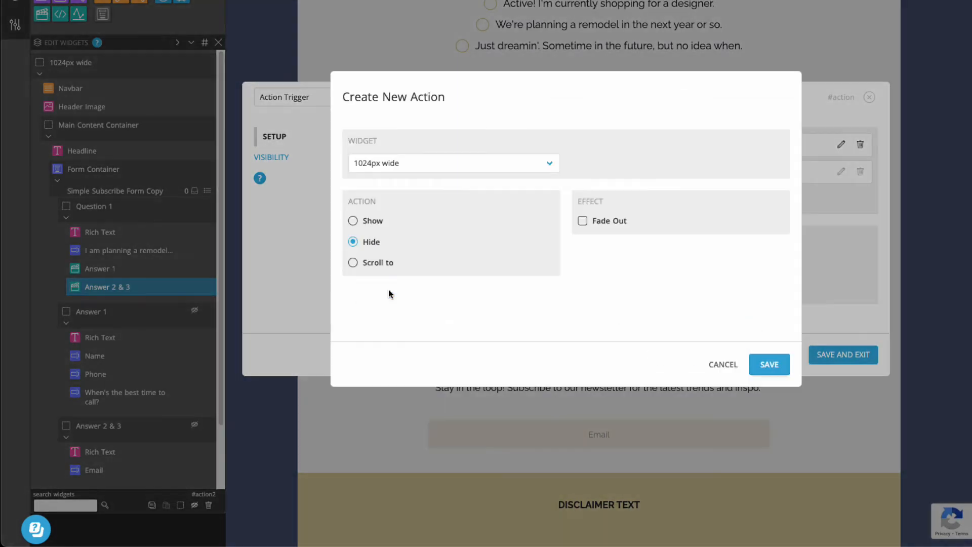
click(513, 174)
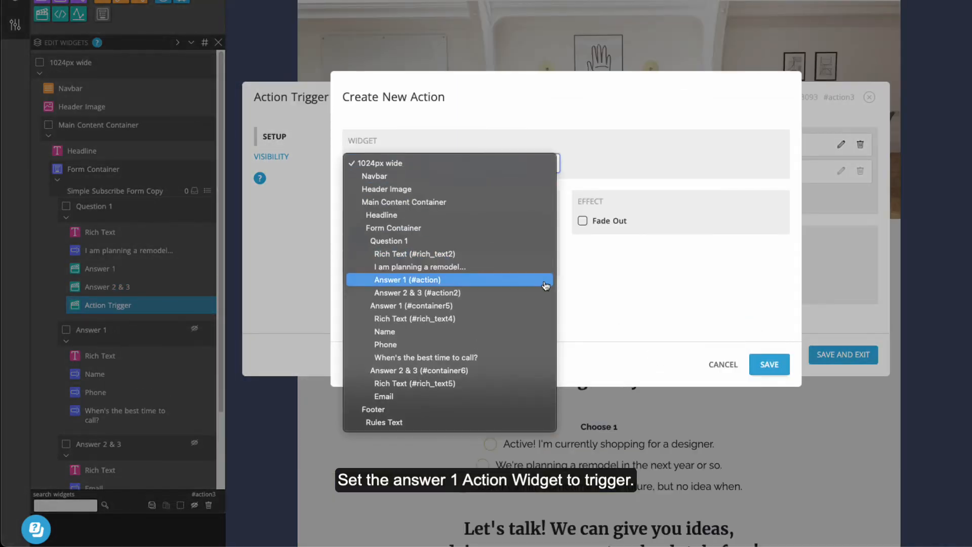
click(544, 281)
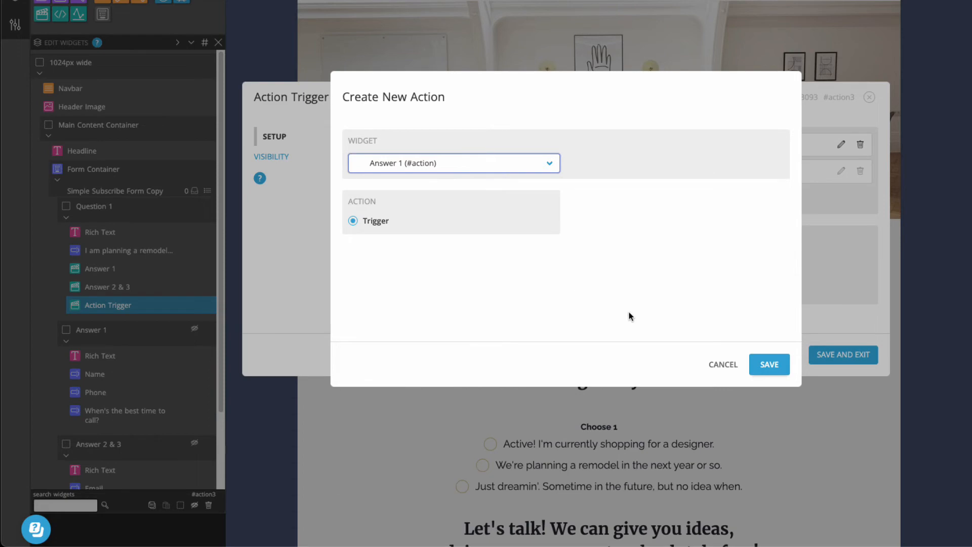
click(769, 364)
Step: Add a second action to the Action Trigger widget that triggers the Answer 2 & 3 Action widget, and save the widget
click(403, 292)
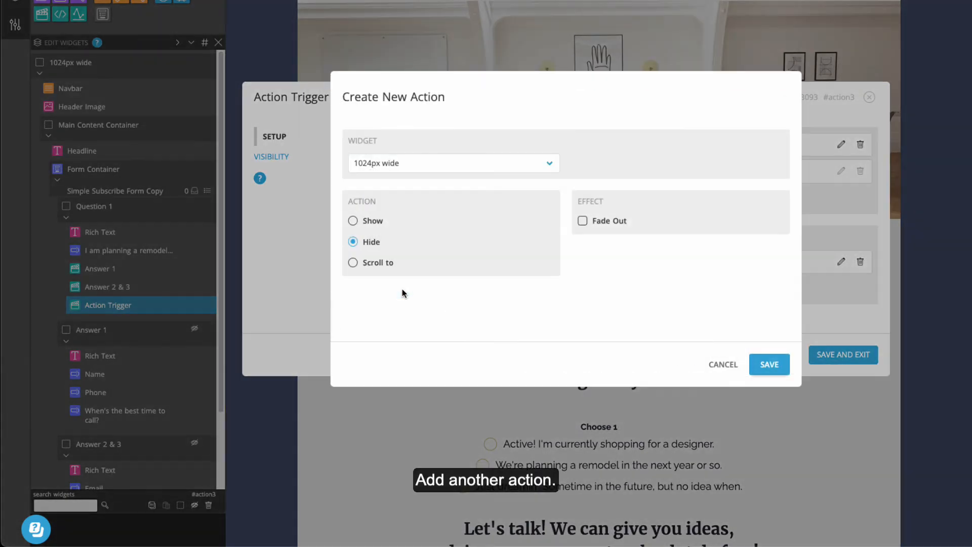
click(543, 164)
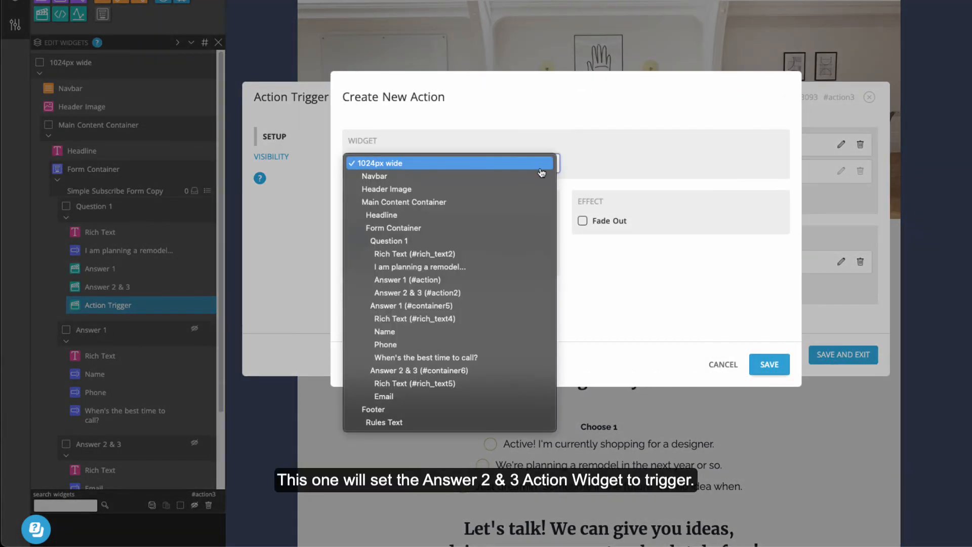
click(520, 292)
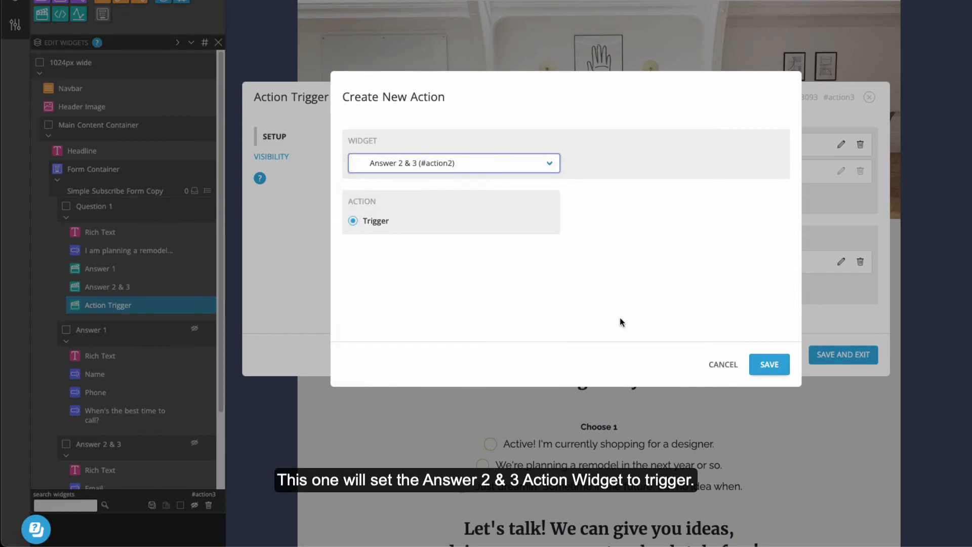
click(770, 364)
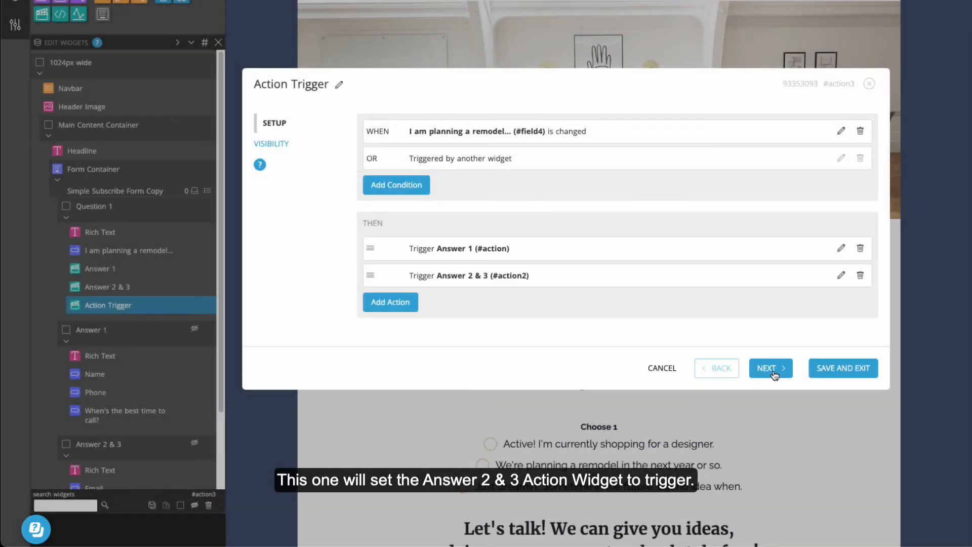
click(850, 369)
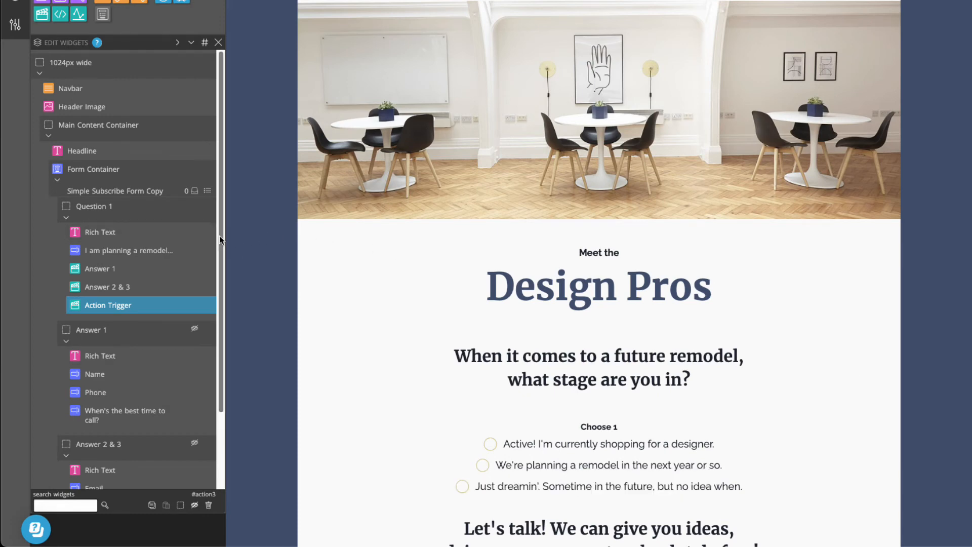
Step: Add a Buttons widget at the end of the Answer 1 container and give it a new link with the text "Submit"
scroll(220, 235, down, 3)
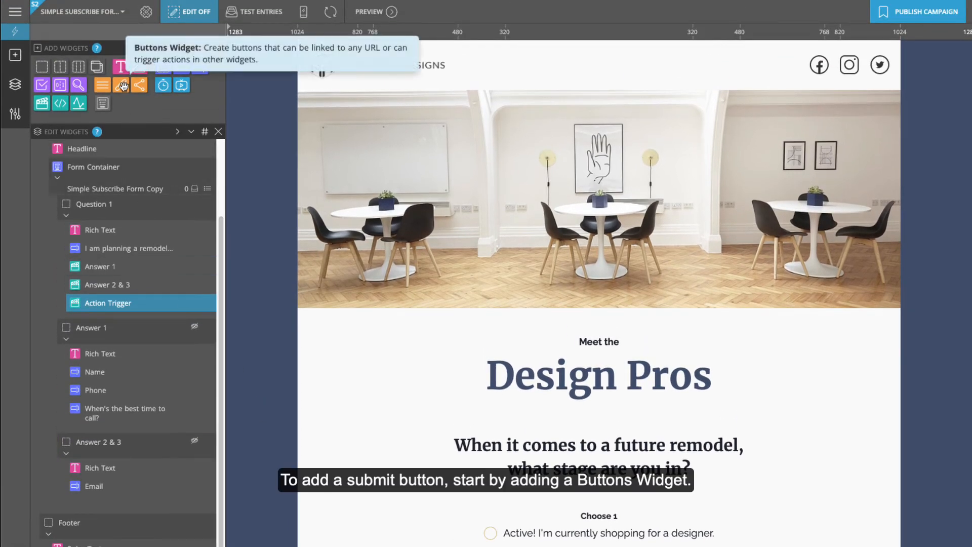
drag(122, 86, 206, 430)
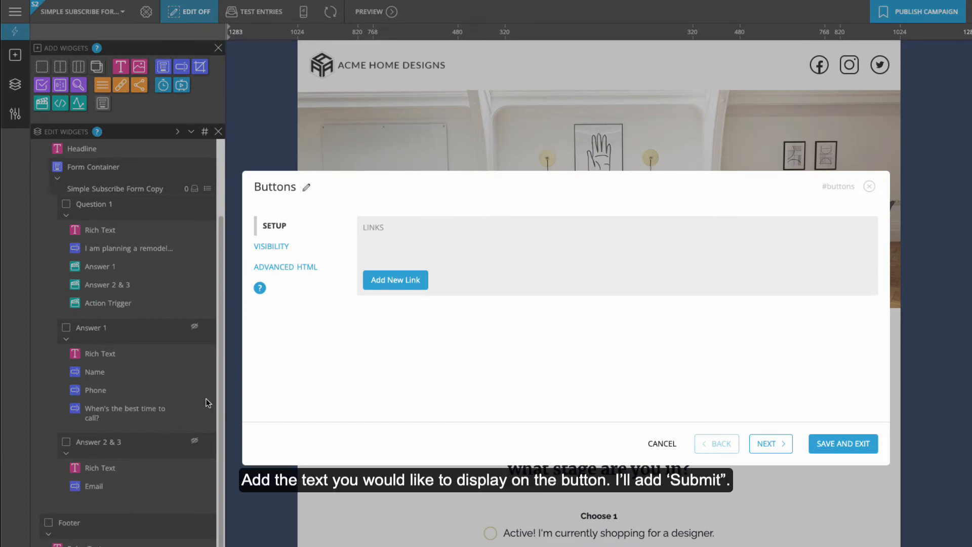
click(393, 281)
text(Submit)
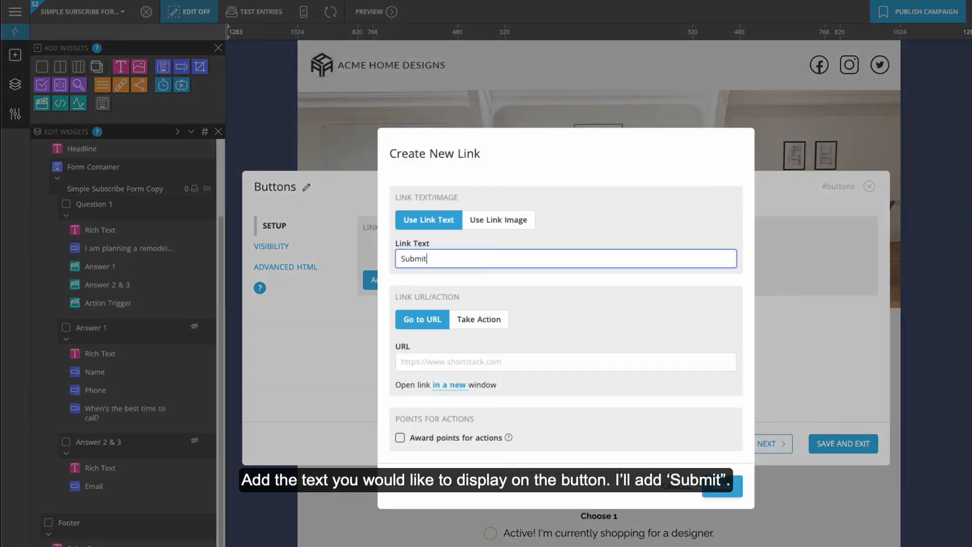
Step: Make the Submit link take the "Submit form" action on the Form Container, and save the link and the Buttons widget
click(479, 319)
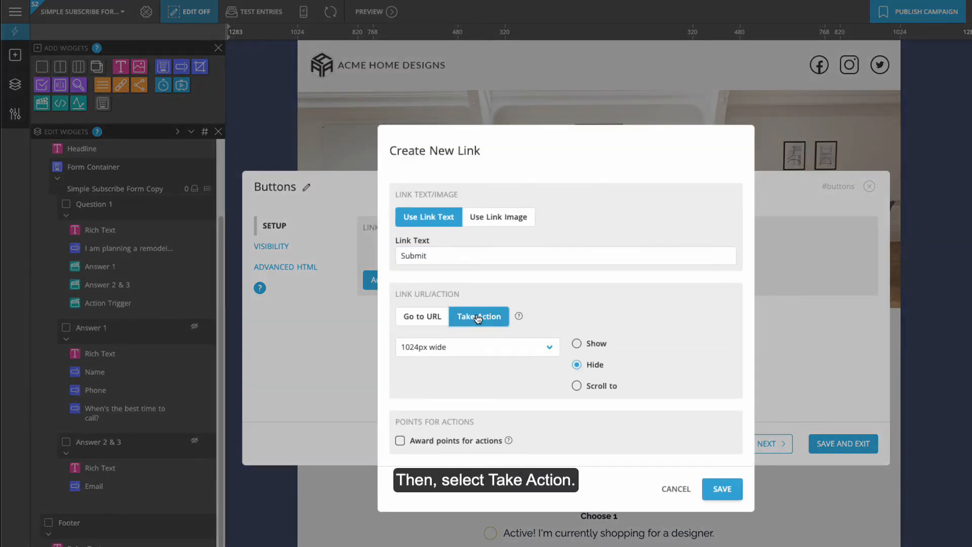
click(542, 347)
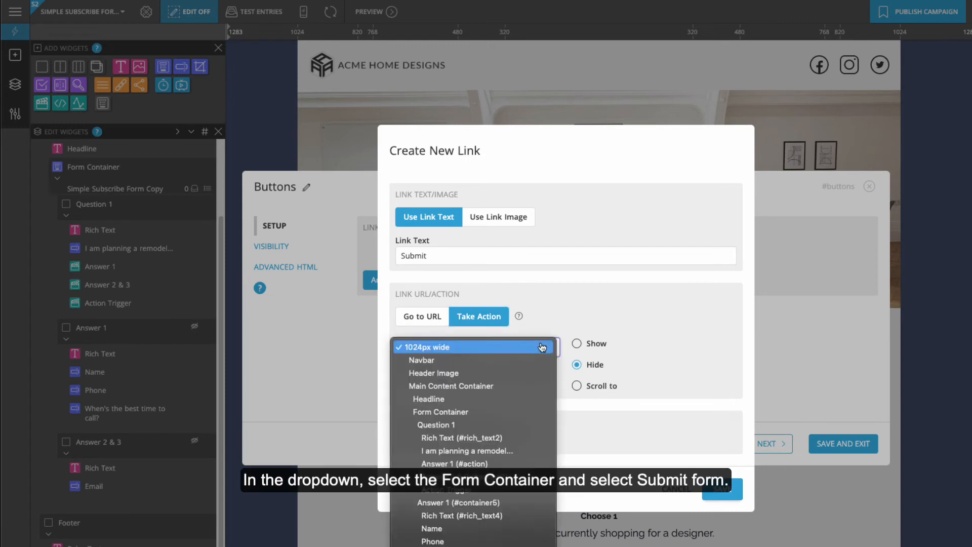
click(538, 411)
click(577, 396)
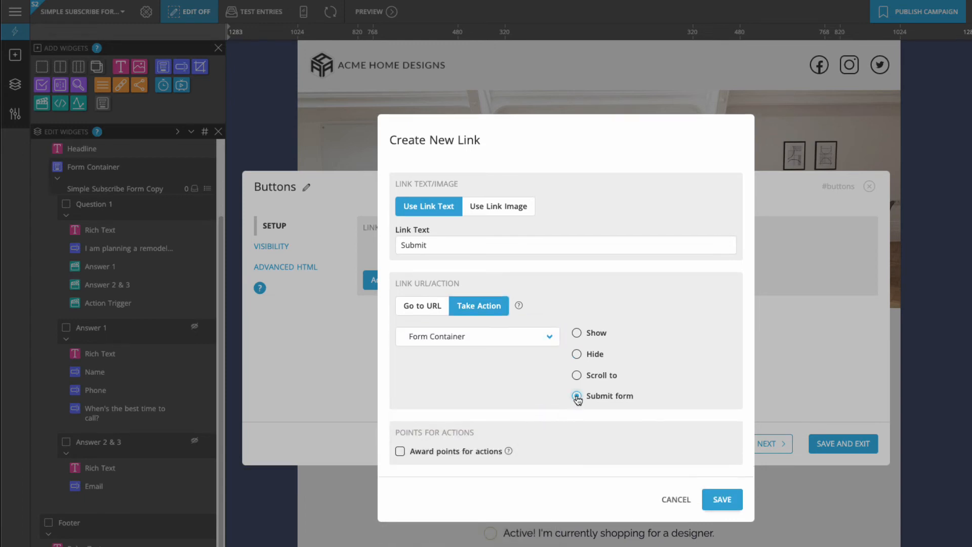
click(724, 500)
click(838, 452)
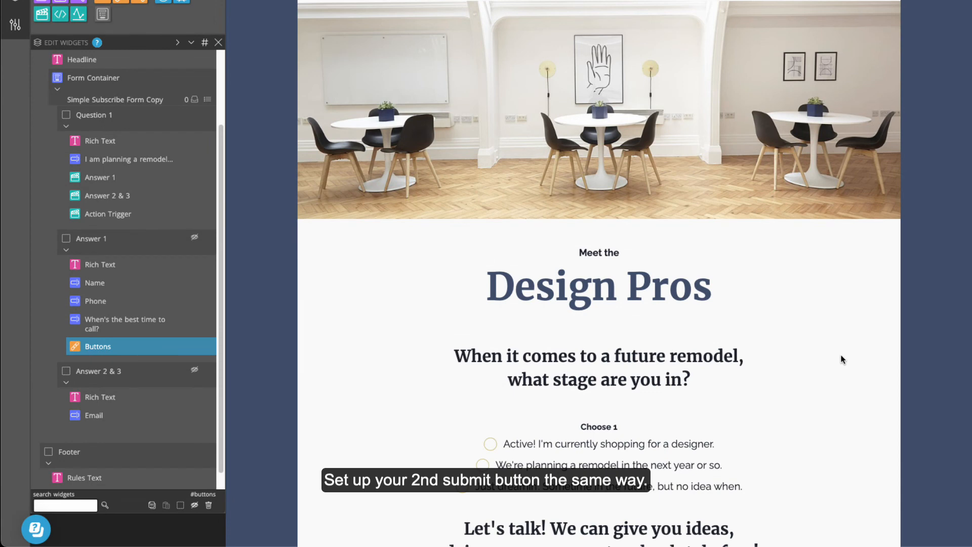
Step: Copy and paste the Buttons widget and place the copy below the Email field in the Answer 2 & 3 container
click(153, 505)
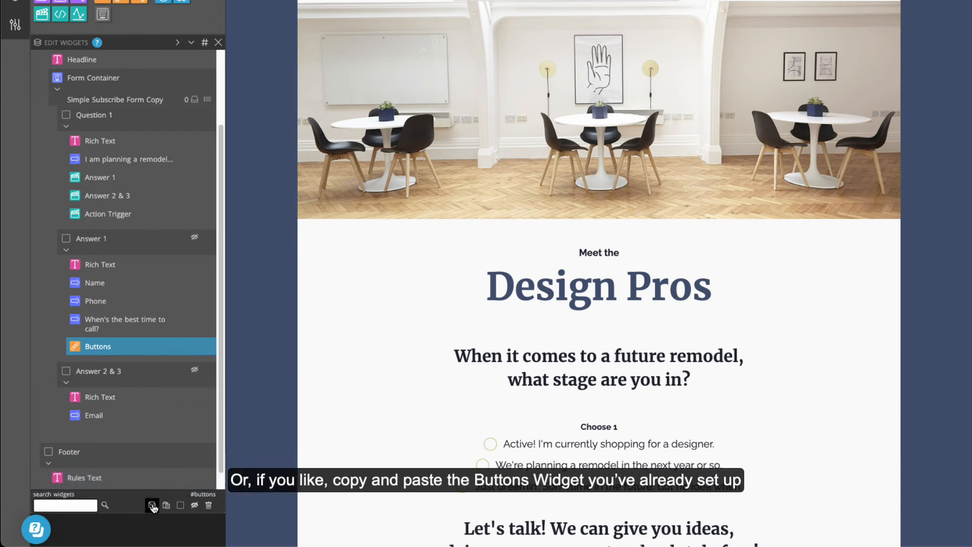
click(167, 506)
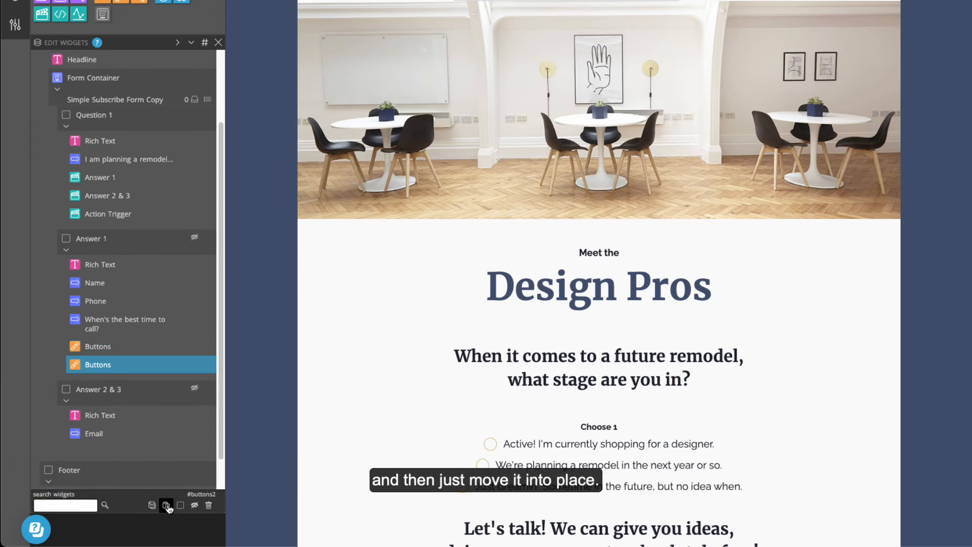
drag(107, 366, 115, 456)
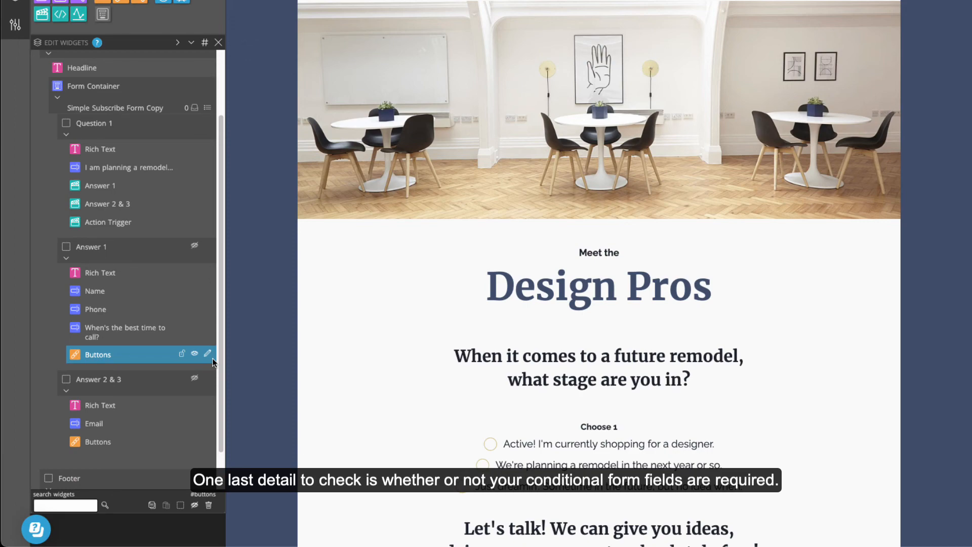
Step: Set the Name field's validation to "Require if visible" and save the field
click(208, 291)
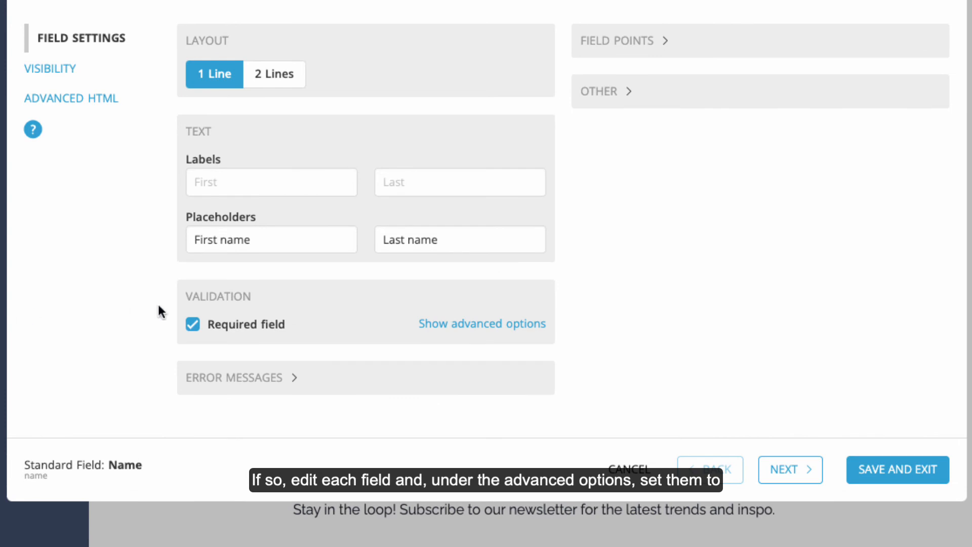
click(501, 326)
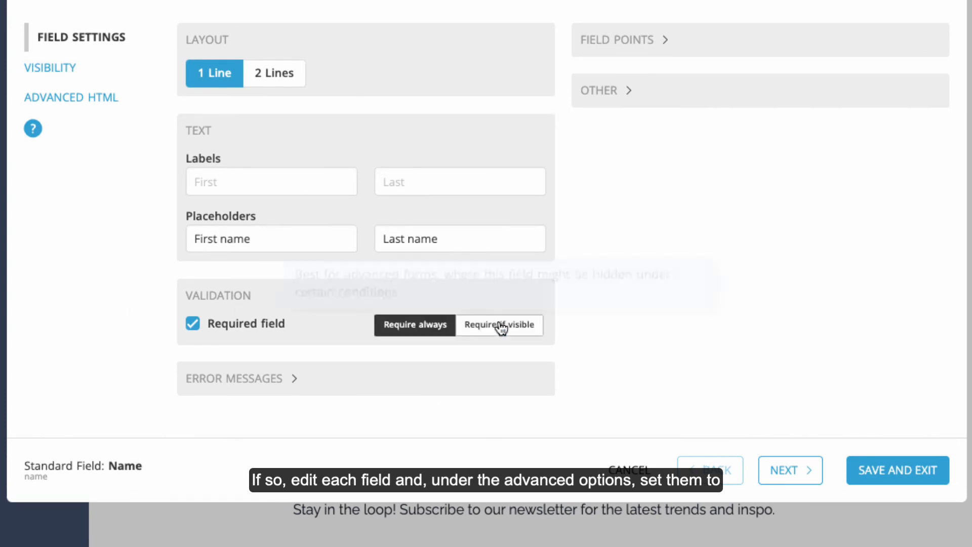
click(501, 326)
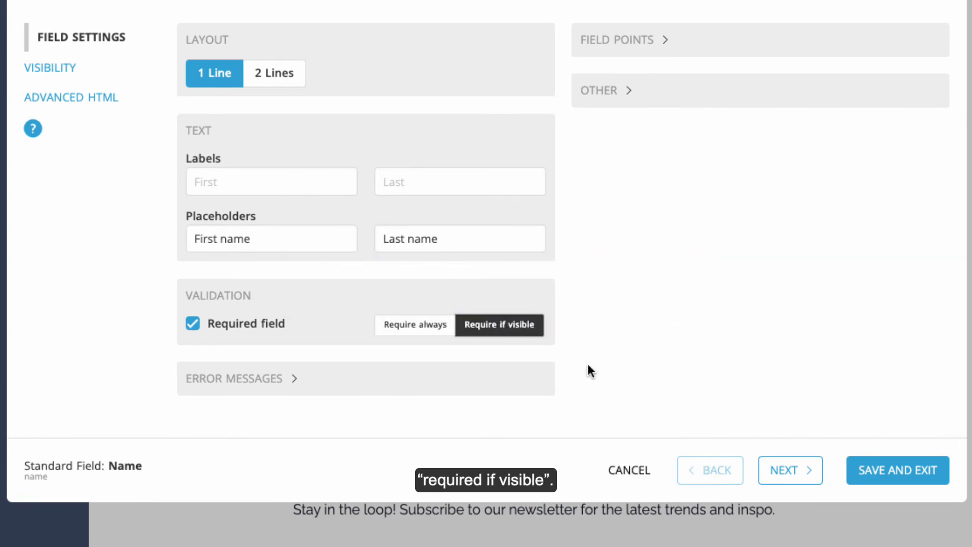
click(894, 471)
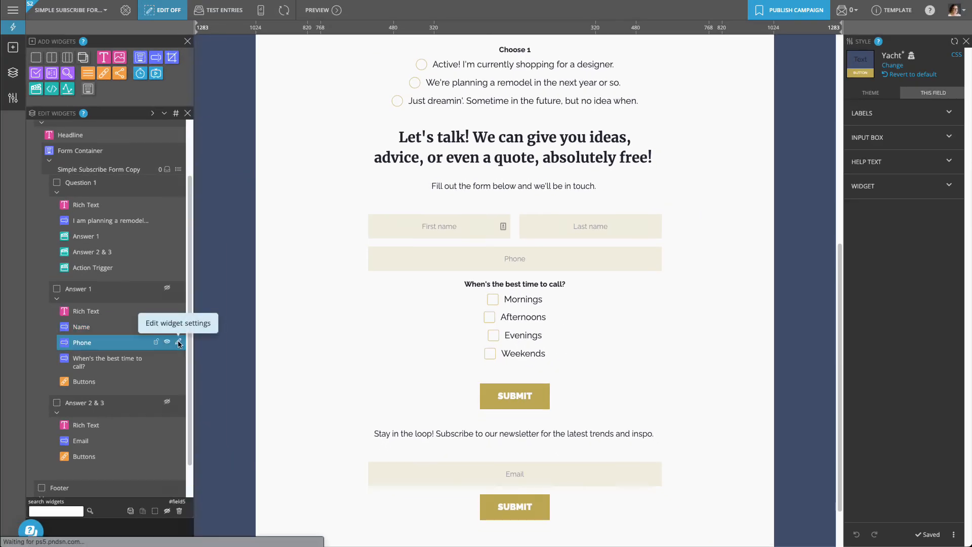
Step: Make the Phone field required with the "Require if visible" option and save the field
click(178, 343)
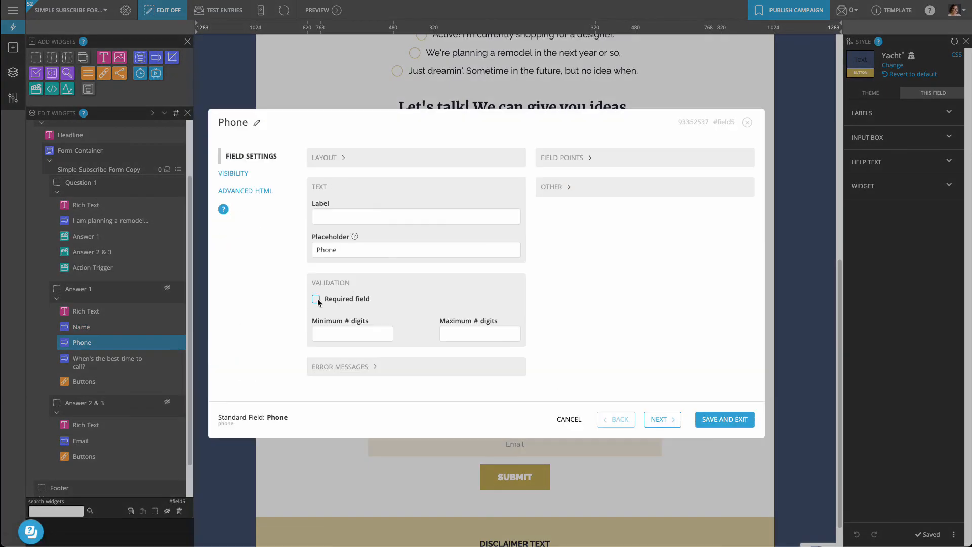
click(316, 300)
click(474, 299)
click(474, 299)
click(725, 420)
Step: Make the "When's the best time to call?" and Email fields "Require if visible", saving each one
click(180, 359)
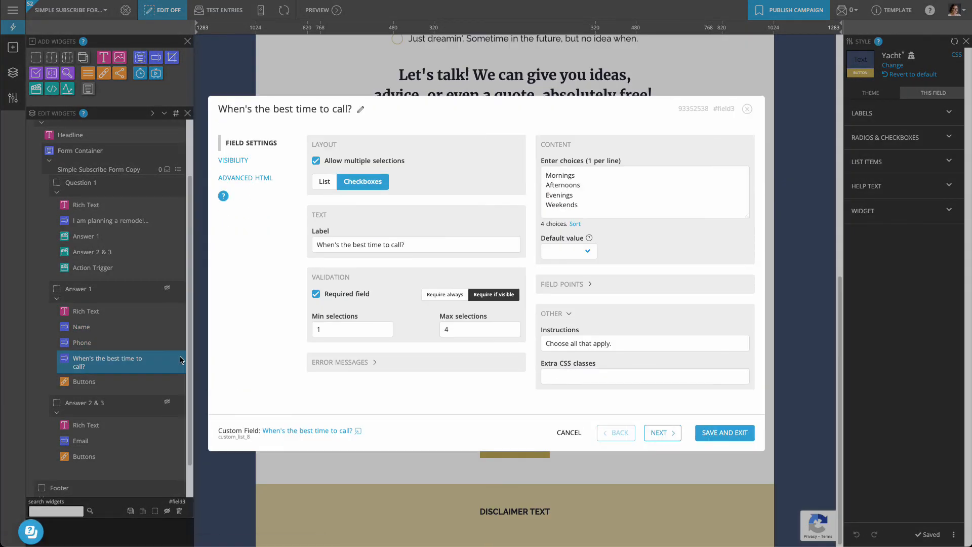
click(721, 434)
click(180, 441)
click(480, 330)
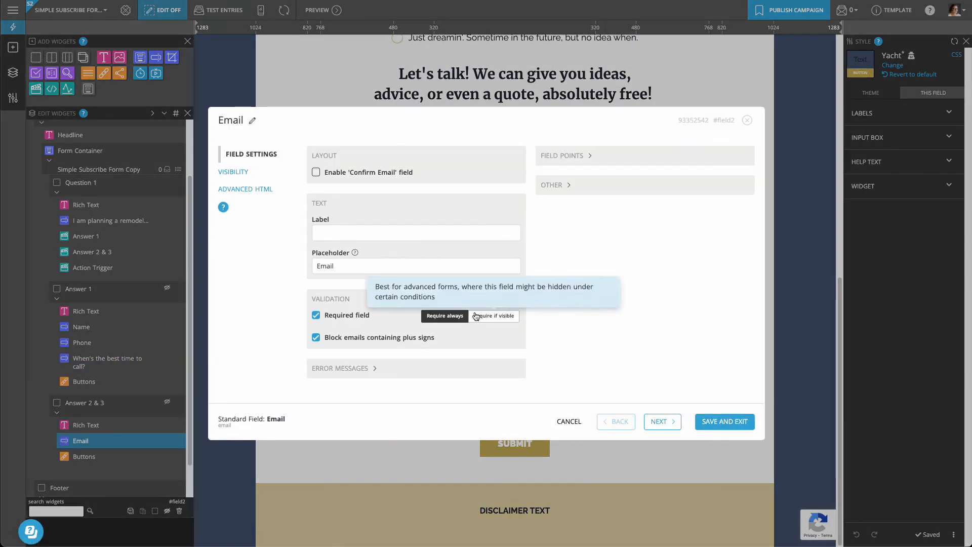
click(480, 316)
click(723, 422)
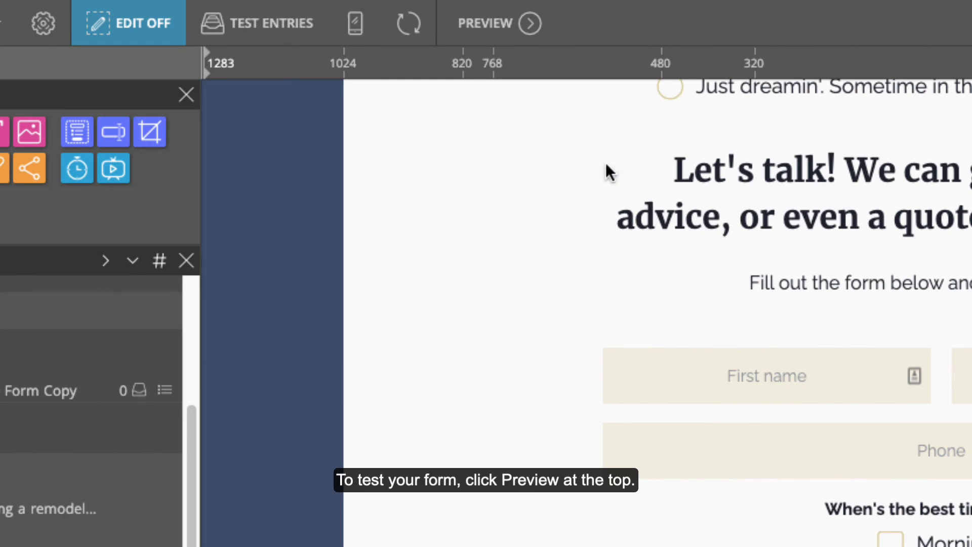
Step: Preview the form, choose "Active! I'm currently shopping for a designer.", and examine the fields it reveals
click(485, 23)
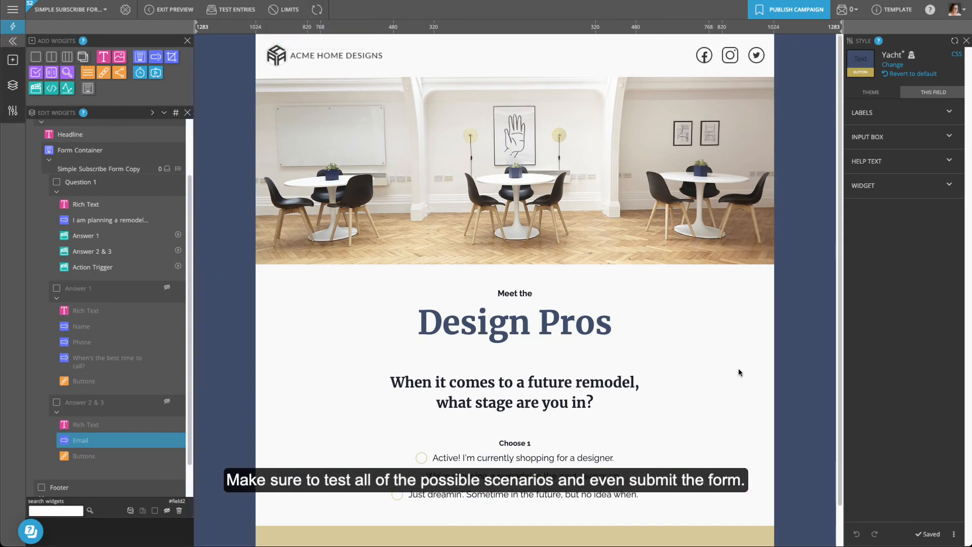
scroll(741, 370, down, 1)
click(438, 417)
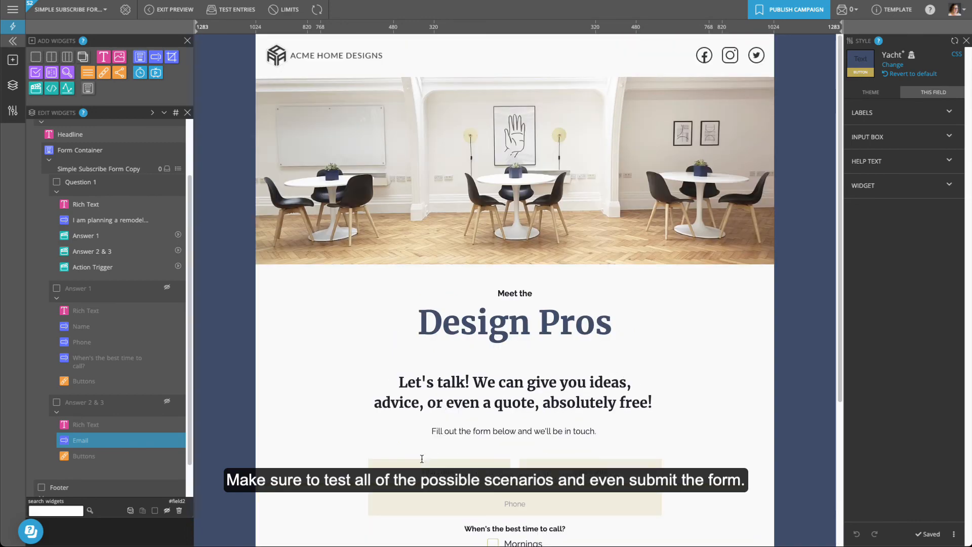
scroll(721, 311, down, 5)
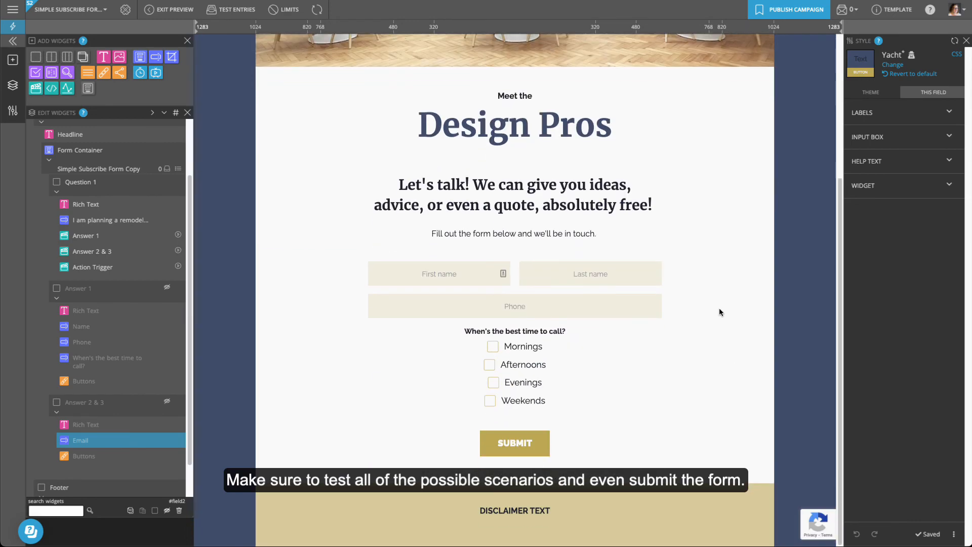
scroll(719, 308, up, 5)
Step: Refresh the preview and test the answer "We're planning a remodel in the next year or so."
click(317, 10)
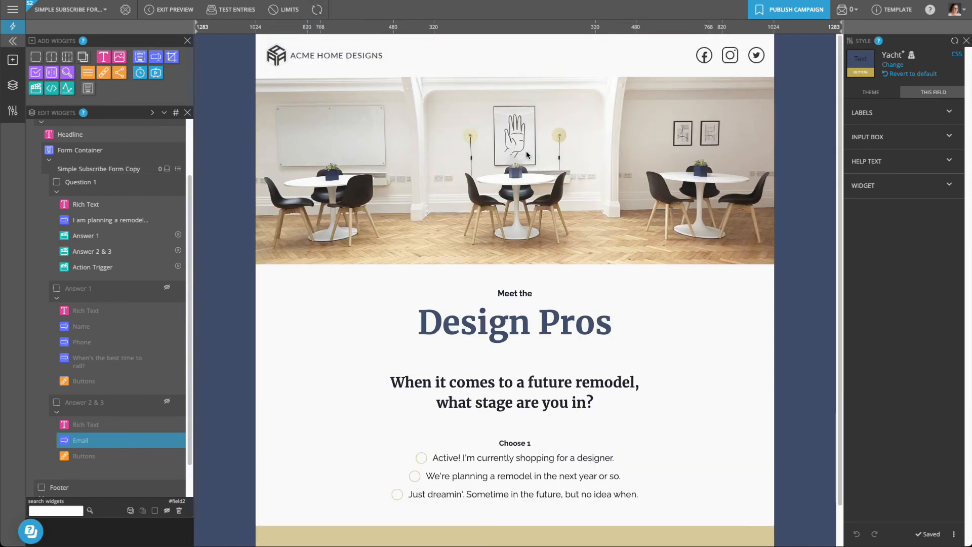
scroll(480, 374, down, 1)
click(415, 433)
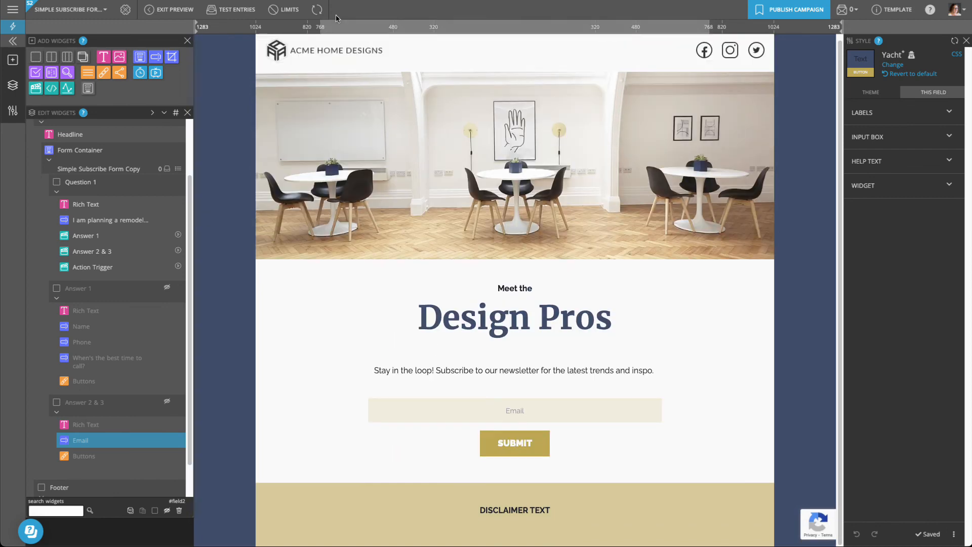
Step: Refresh the preview, choose "Just dreamin'. Sometime in the future, but no idea when.", and submit the form with a test e-mail address
click(316, 9)
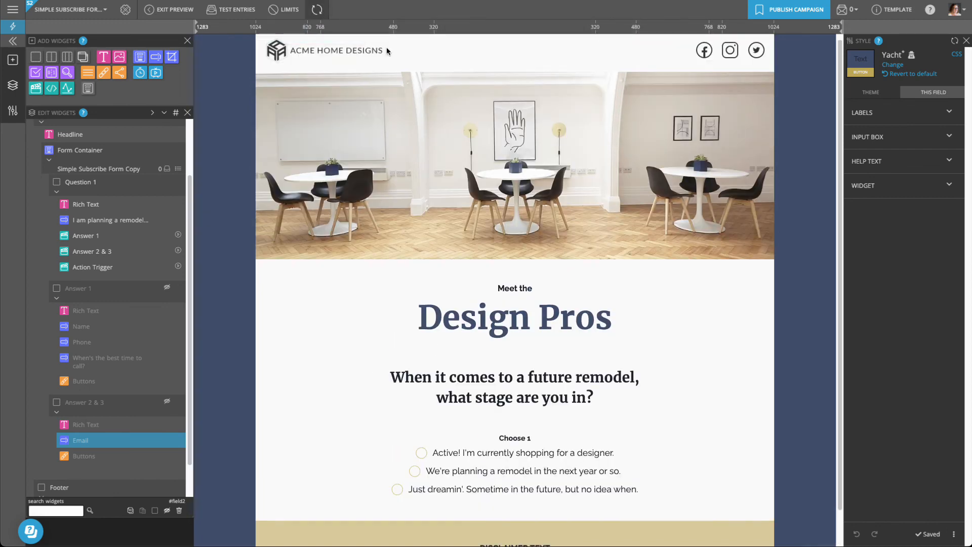
click(396, 489)
click(441, 409)
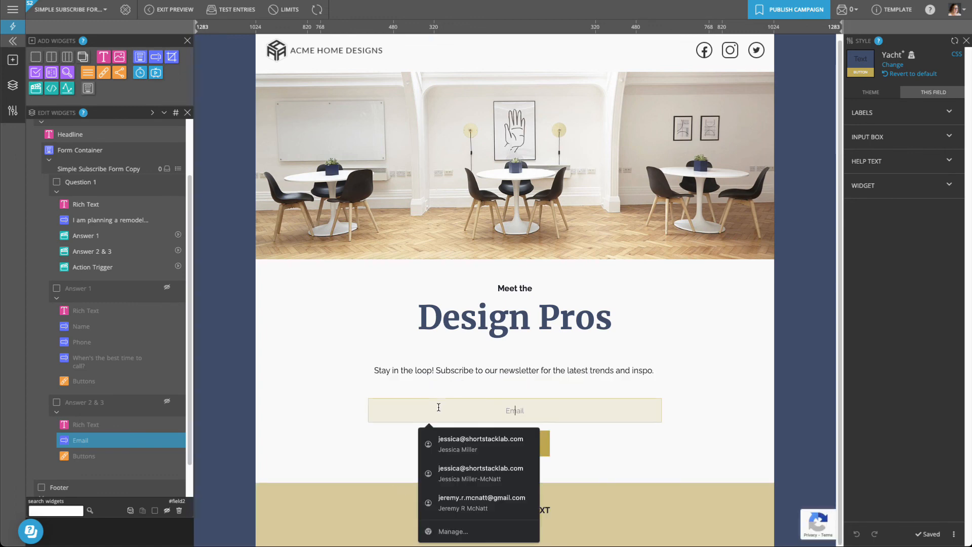
click(447, 435)
click(509, 448)
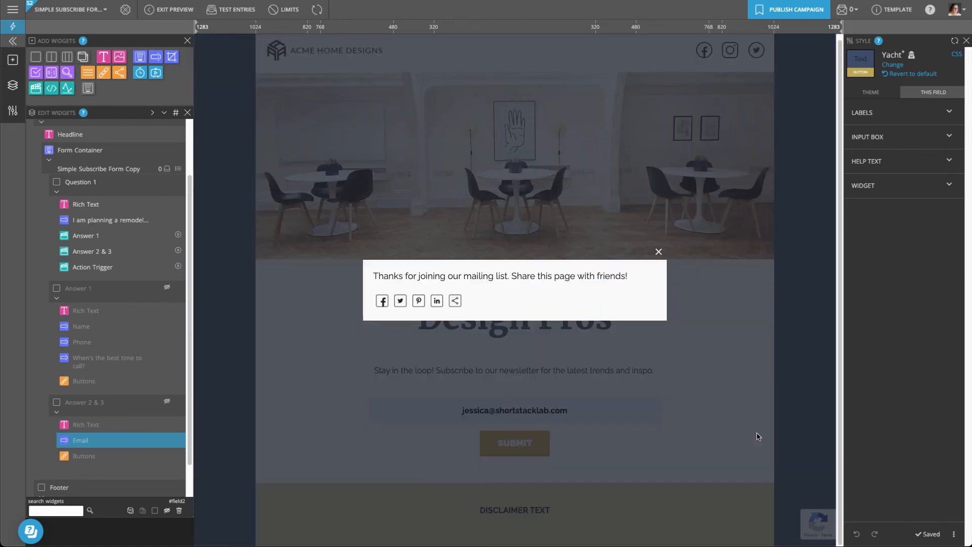